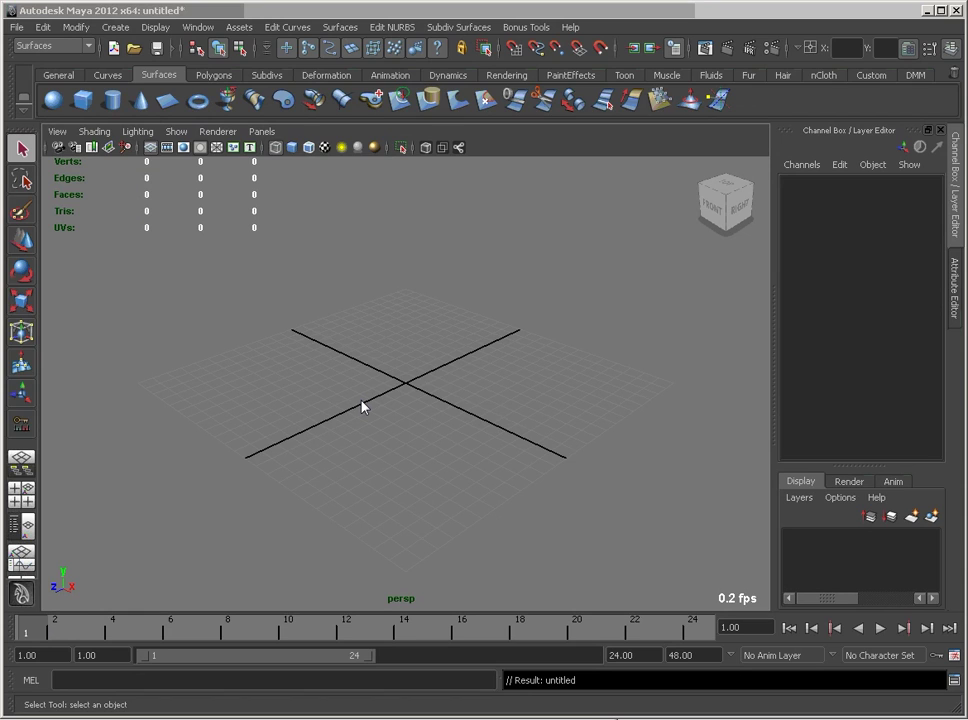
# Step: Create a NURBS torus at the origin, framed and smooth shaded
pyautogui.click(198, 100)
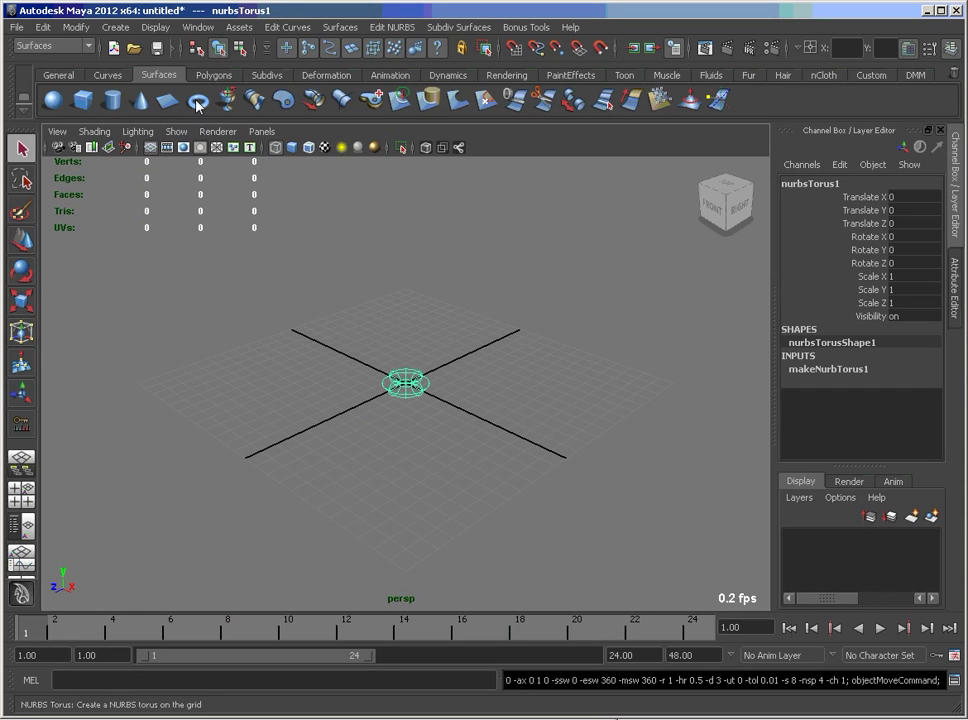
pyautogui.press('f')
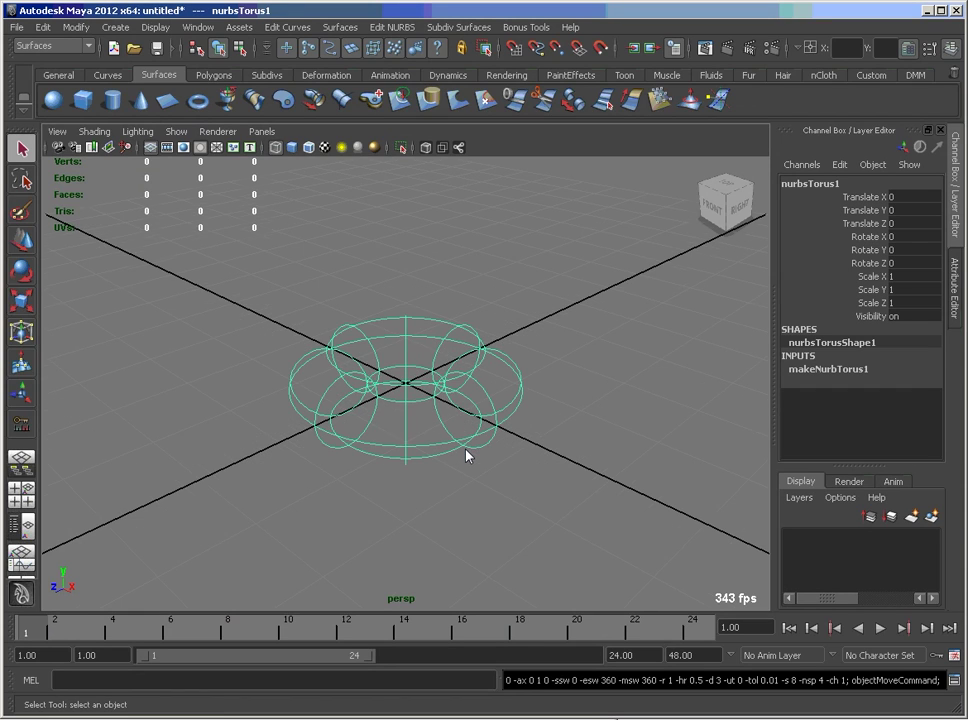
pyautogui.press('5')
pyautogui.keyDown('alt'); pyautogui.moveTo(443, 454); pyautogui.dragTo(437, 486); pyautogui.keyUp('alt')
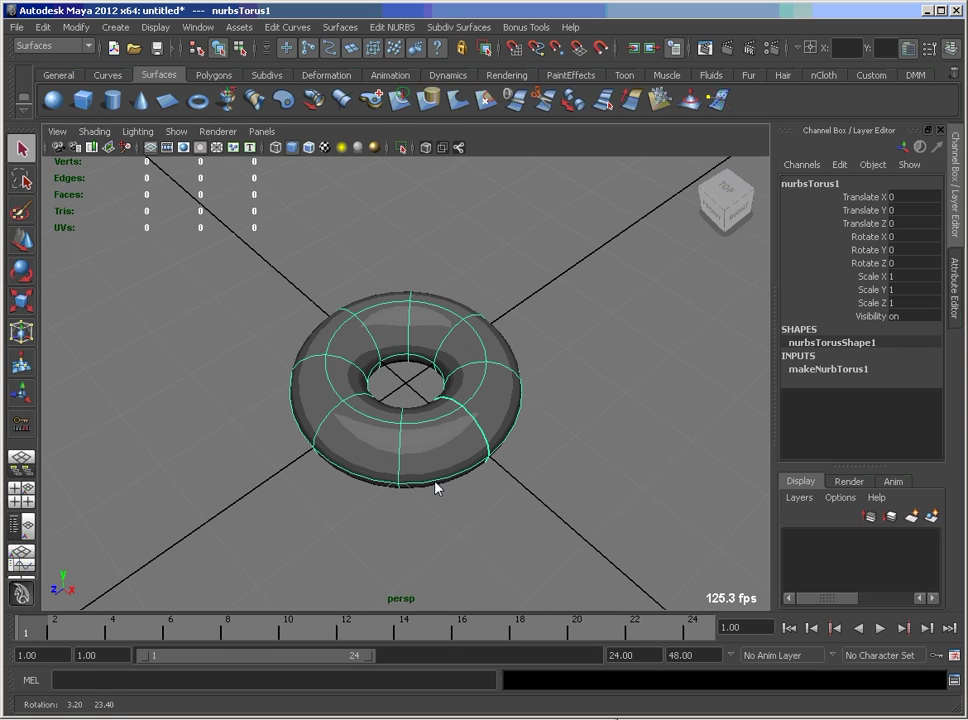
# Step: Set the torus End Sweep to 90 to leave a quarter-circle elbow
pyautogui.click(829, 370)
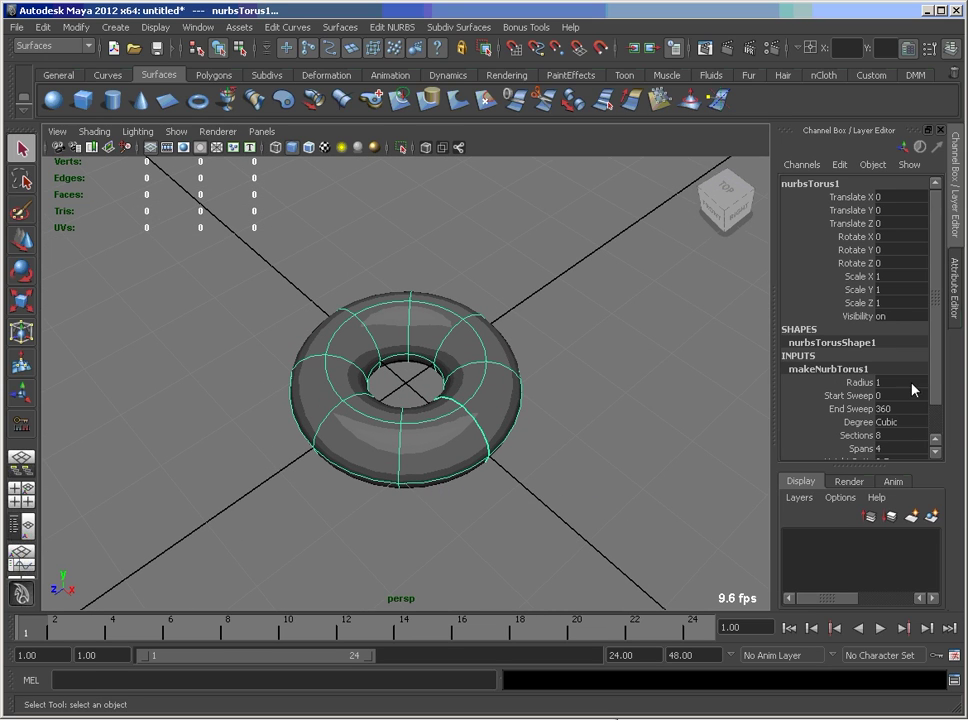
pyautogui.scroll(-1, 933, 387)
pyautogui.click(852, 374)
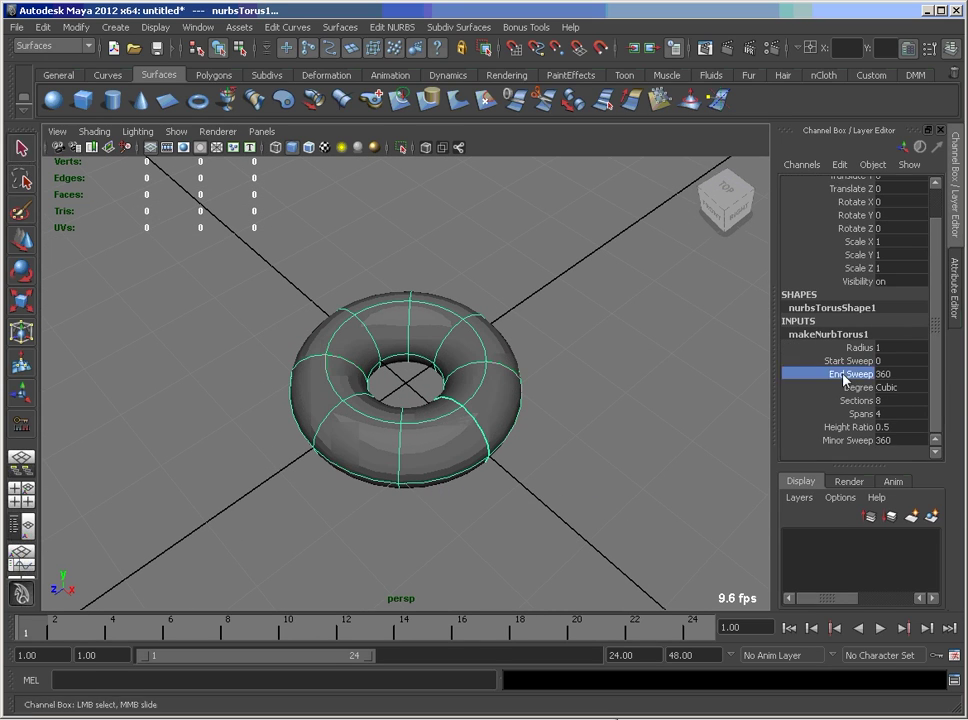
pyautogui.moveTo(616, 423); pyautogui.dragTo(394, 424, button='middle')
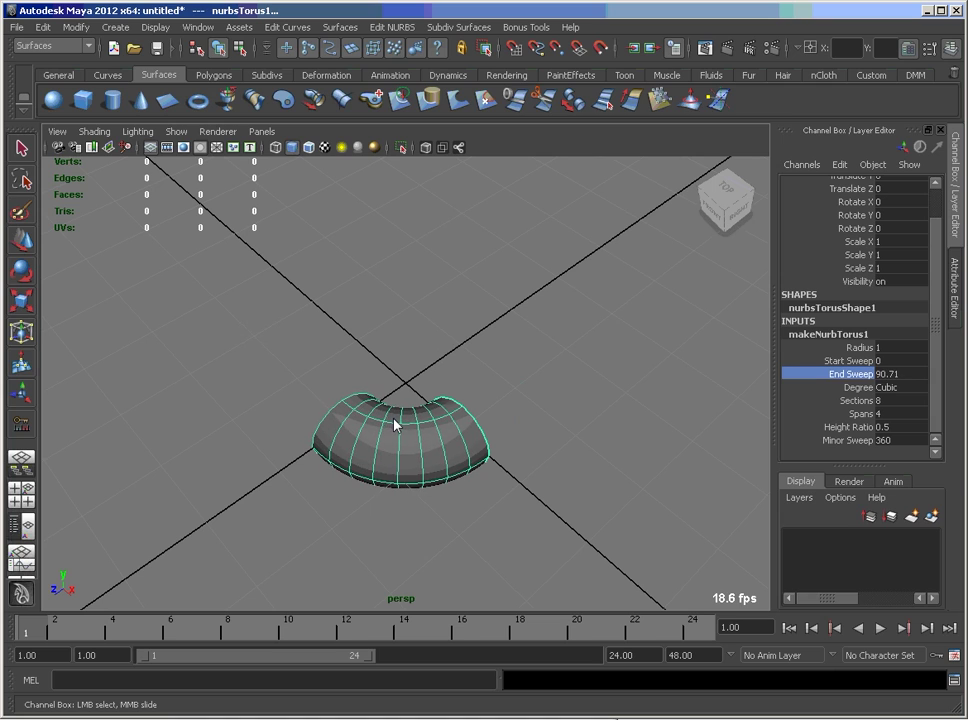
pyautogui.click(912, 374)
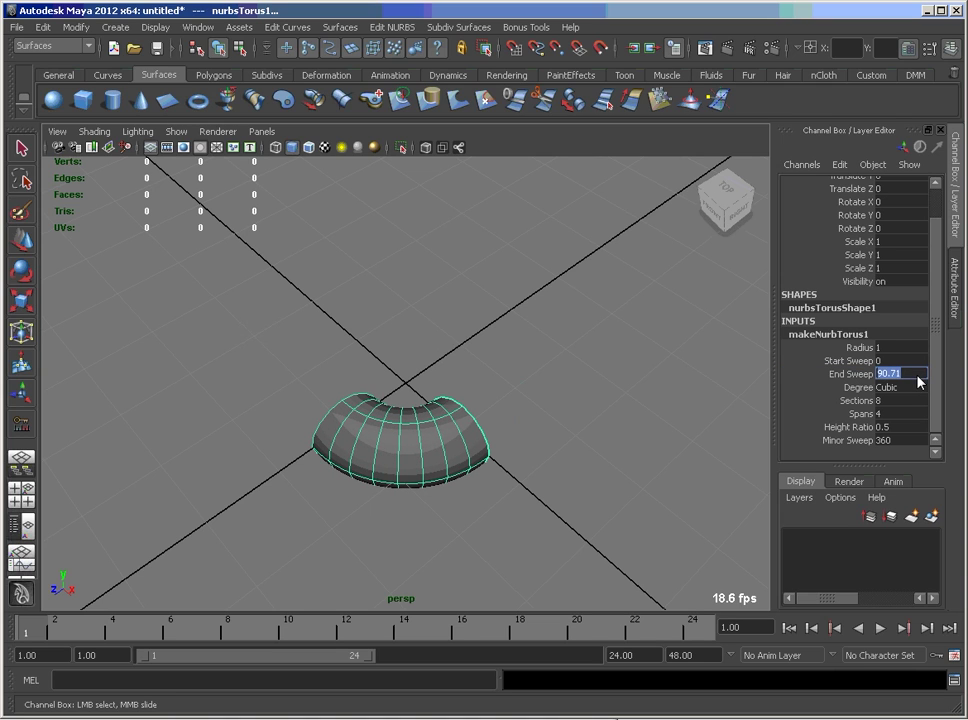
pyautogui.write('90')
pyautogui.press('Return')
pyautogui.keyDown('alt'); pyautogui.moveTo(629, 331); pyautogui.dragTo(355, 457); pyautogui.keyUp('alt')
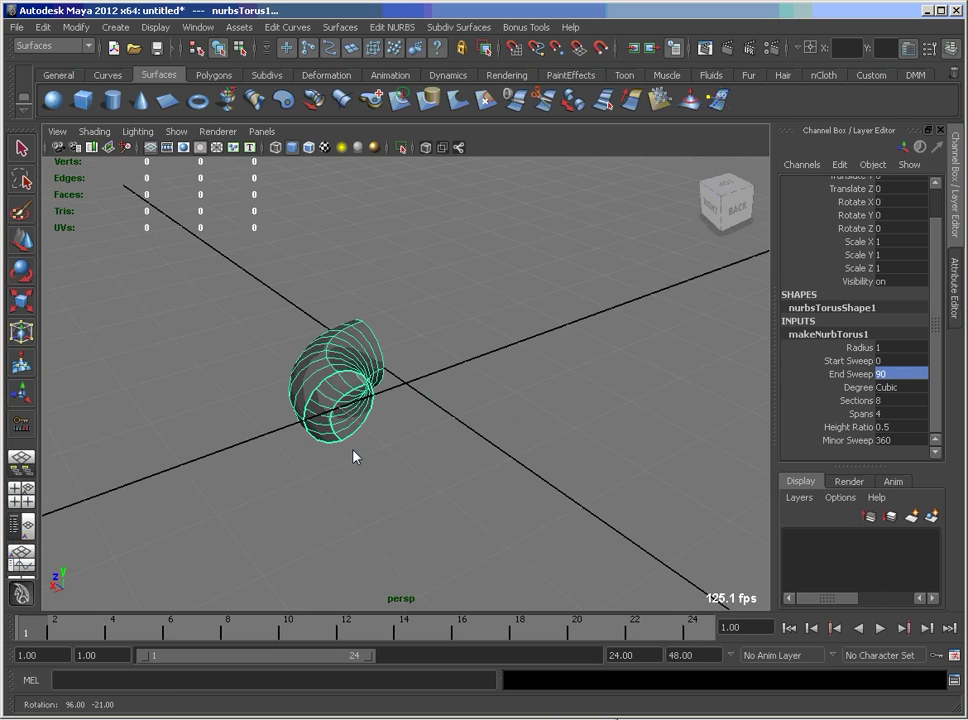
pyautogui.keyDown('alt'); pyautogui.moveTo(333, 458); pyautogui.dragTo(564, 449, button='right'); pyautogui.keyUp('alt')
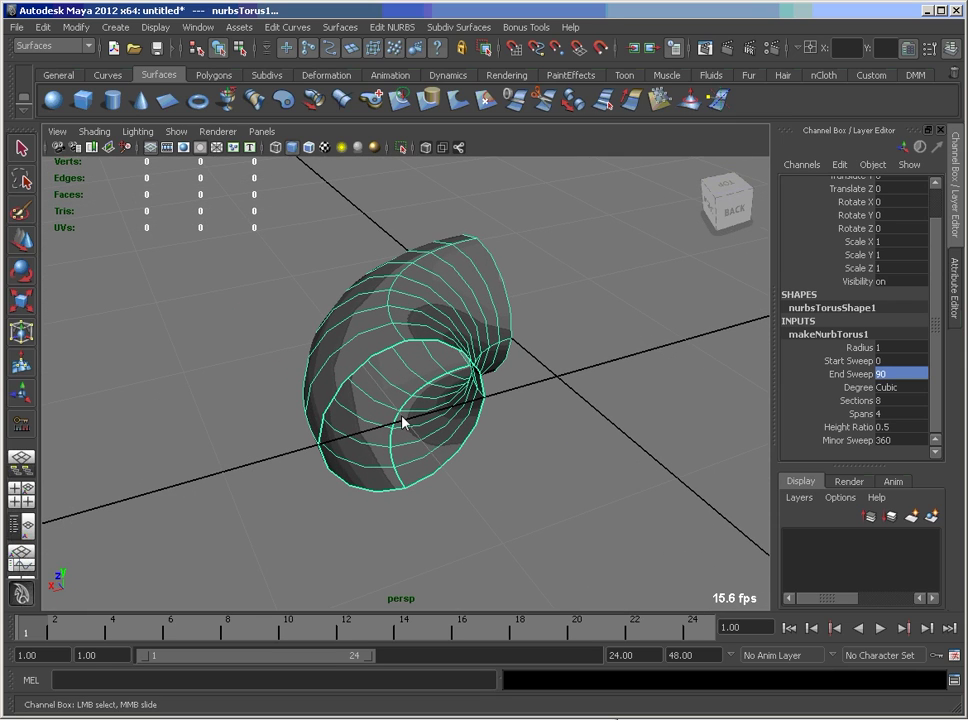
pyautogui.moveTo(362, 376); pyautogui.dragTo(366, 350, button='right')
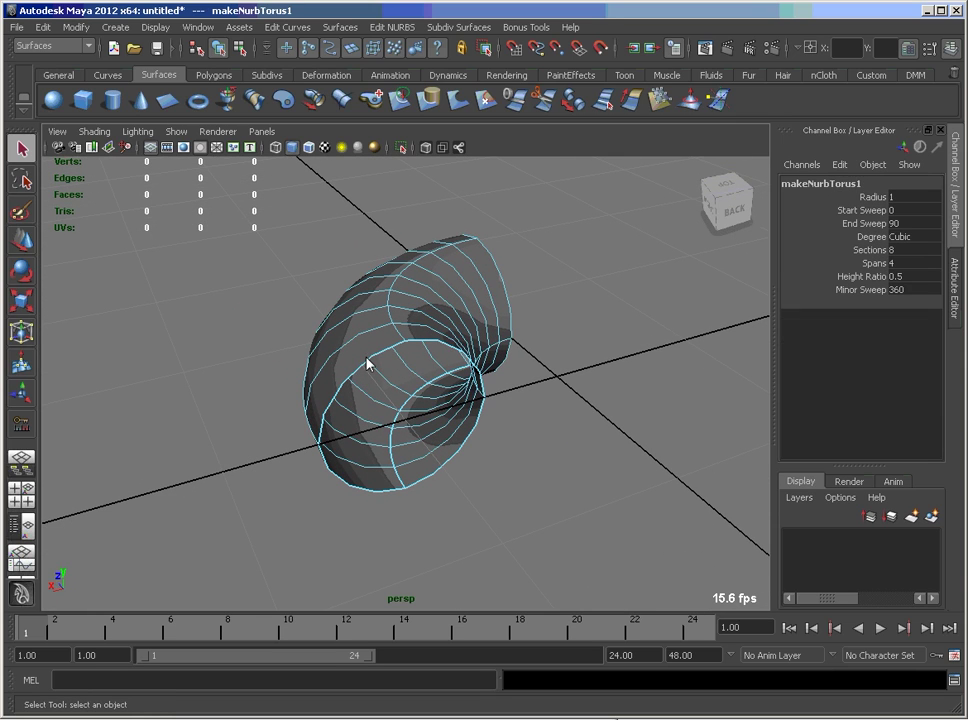
# Step: Offset the elbow's end isoparm into a new curve at distance 0.1
pyautogui.click(368, 368)
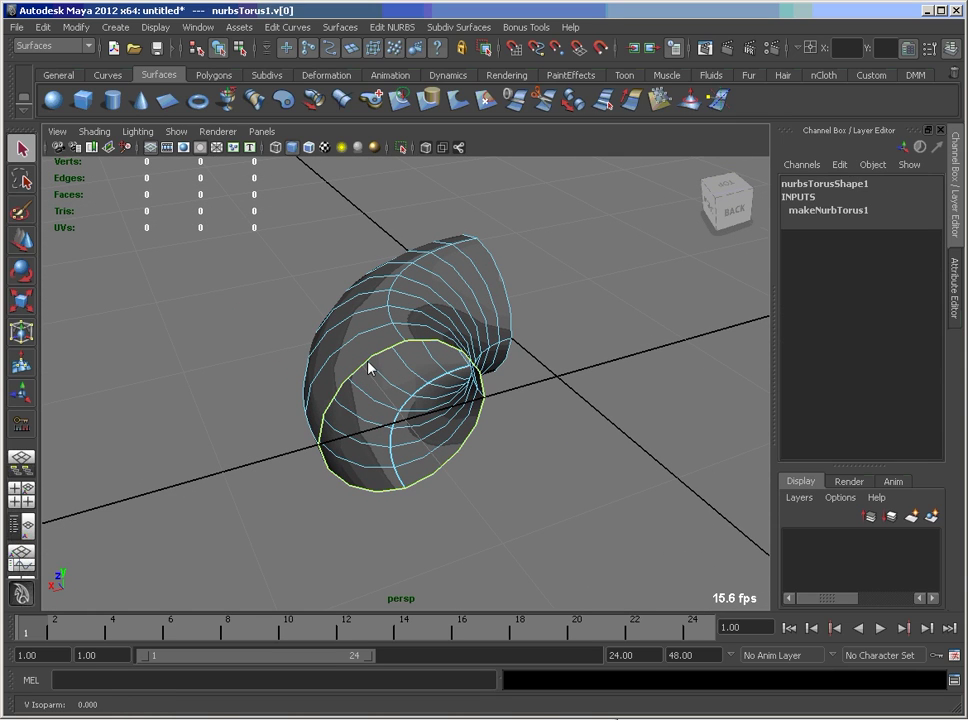
pyautogui.click(287, 27)
pyautogui.moveTo(314, 228)
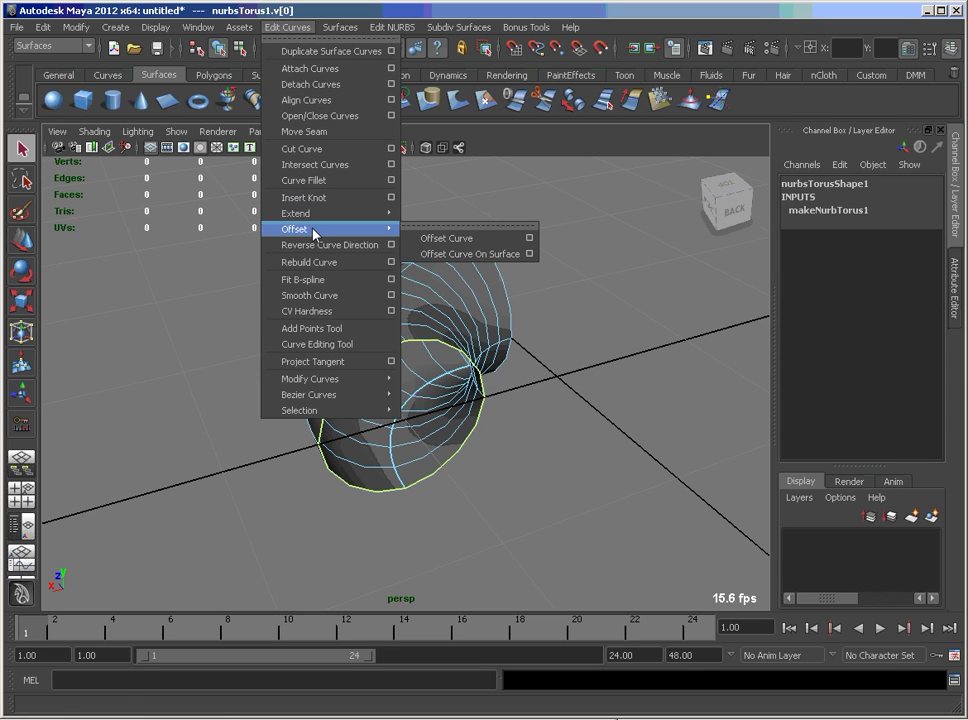
pyautogui.click(454, 239)
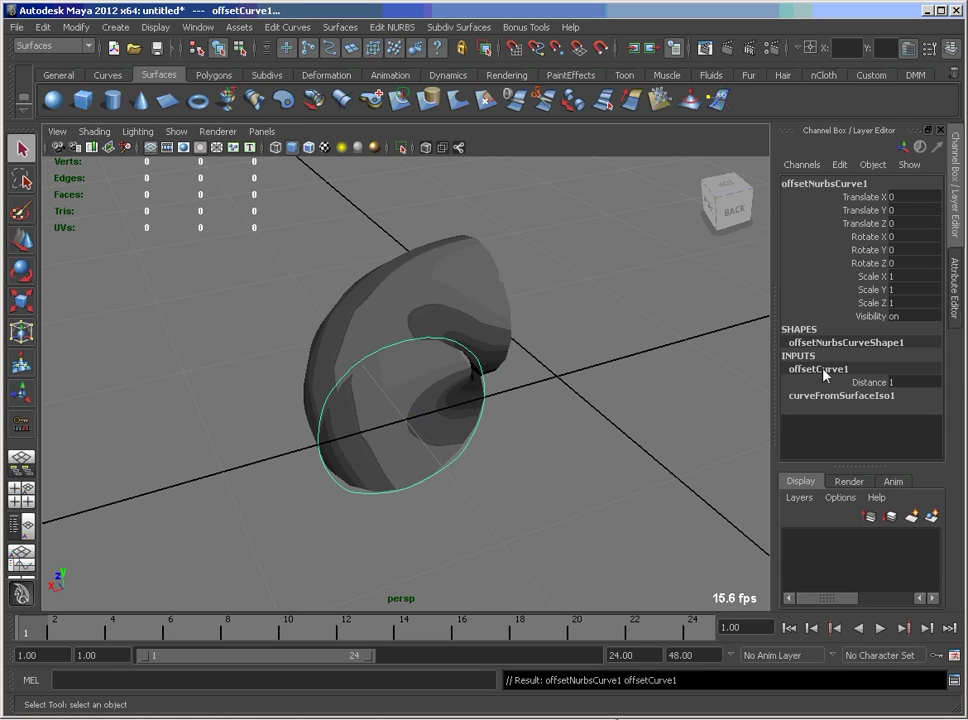
pyautogui.click(912, 382)
pyautogui.write('0.1')
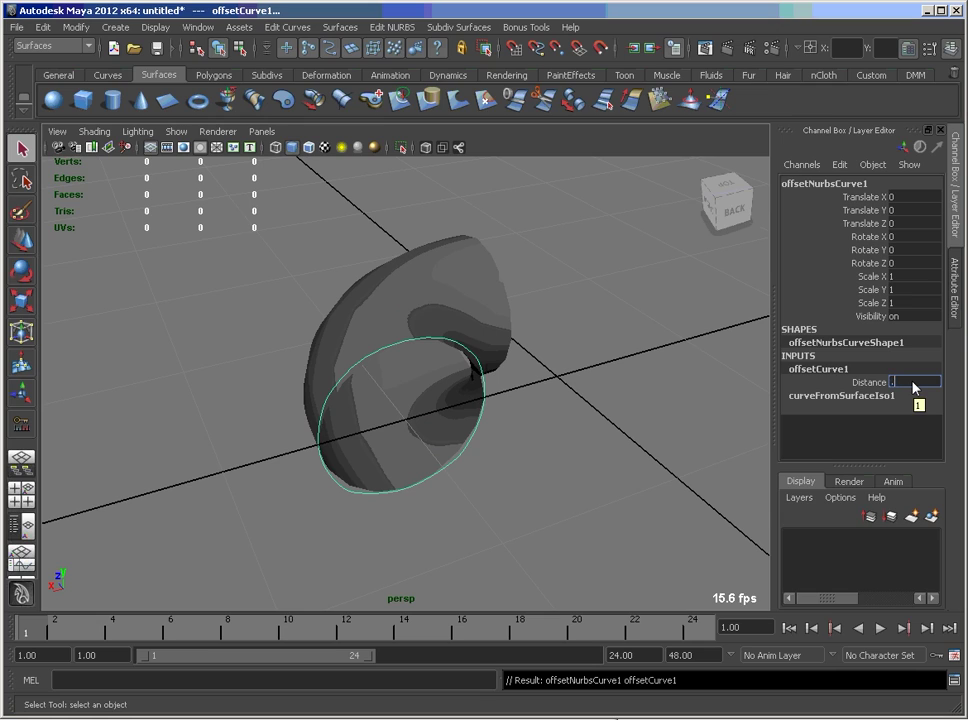
pyautogui.press('Return')
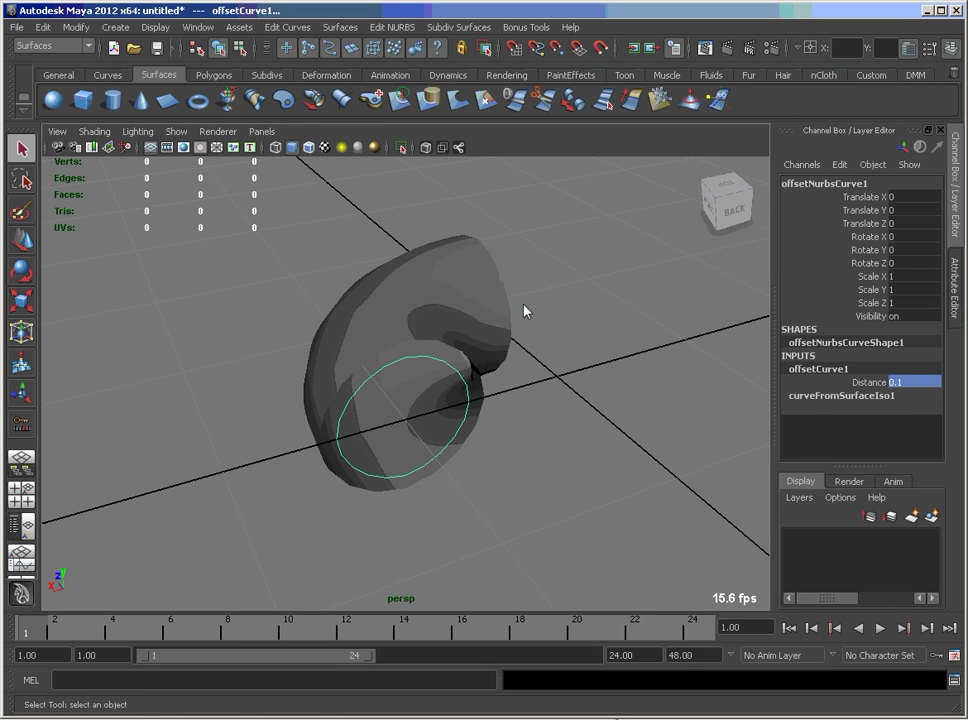
# Step: Loft a thin ring between the end isoparm and the offset curve
pyautogui.moveTo(385, 361); pyautogui.dragTo(395, 350, button='right')
pyautogui.click(399, 363)
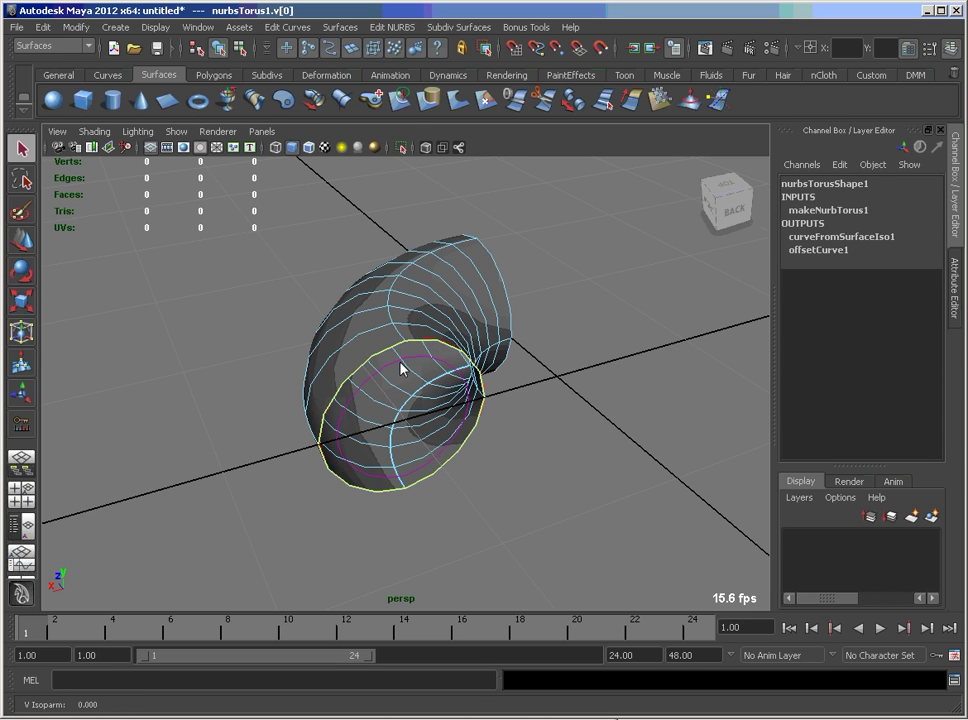
pyautogui.click(397, 364)
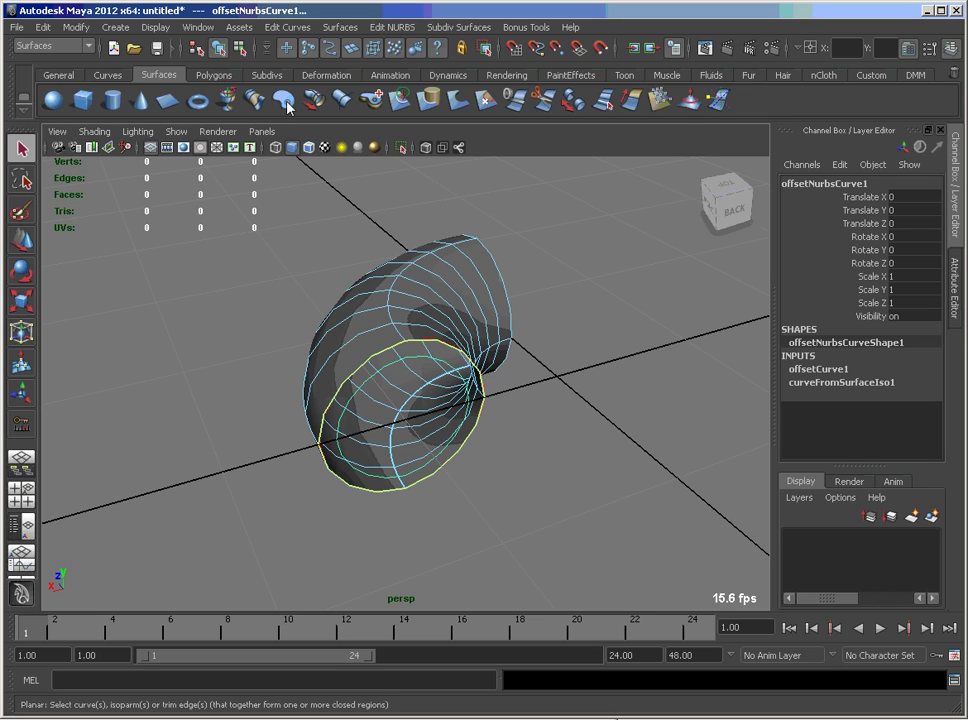
pyautogui.click(256, 100)
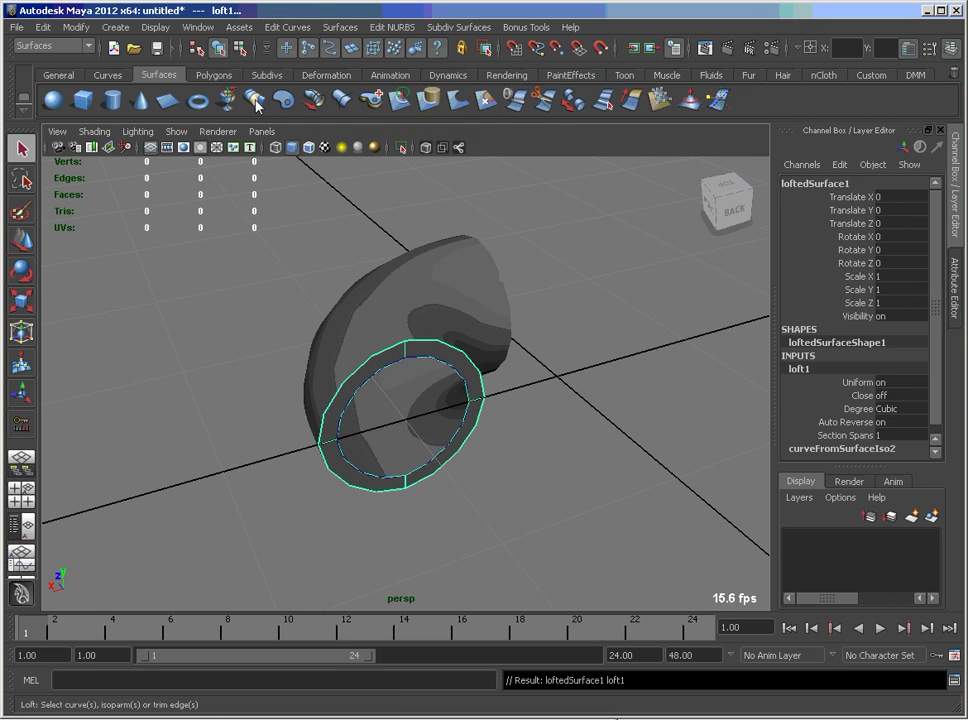
# Step: Create an offset copy of the lofted ring surface at distance -1
pyautogui.click(600, 404)
pyautogui.click(441, 360)
pyautogui.keyDown('alt'); pyautogui.moveTo(441, 360); pyautogui.dragTo(572, 424); pyautogui.keyUp('alt')
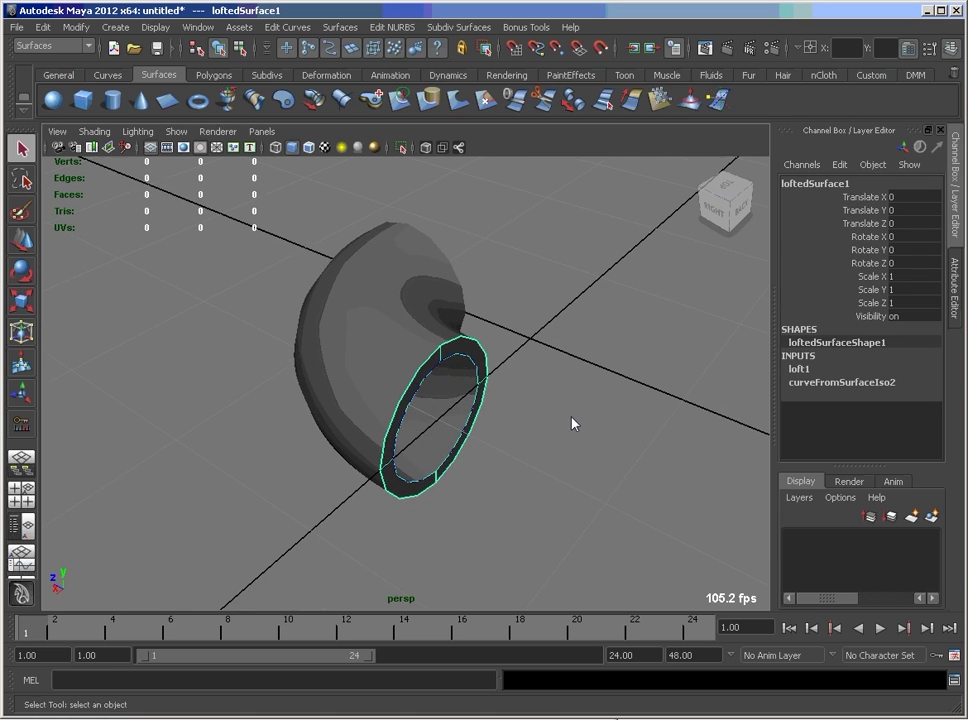
pyautogui.click(392, 27)
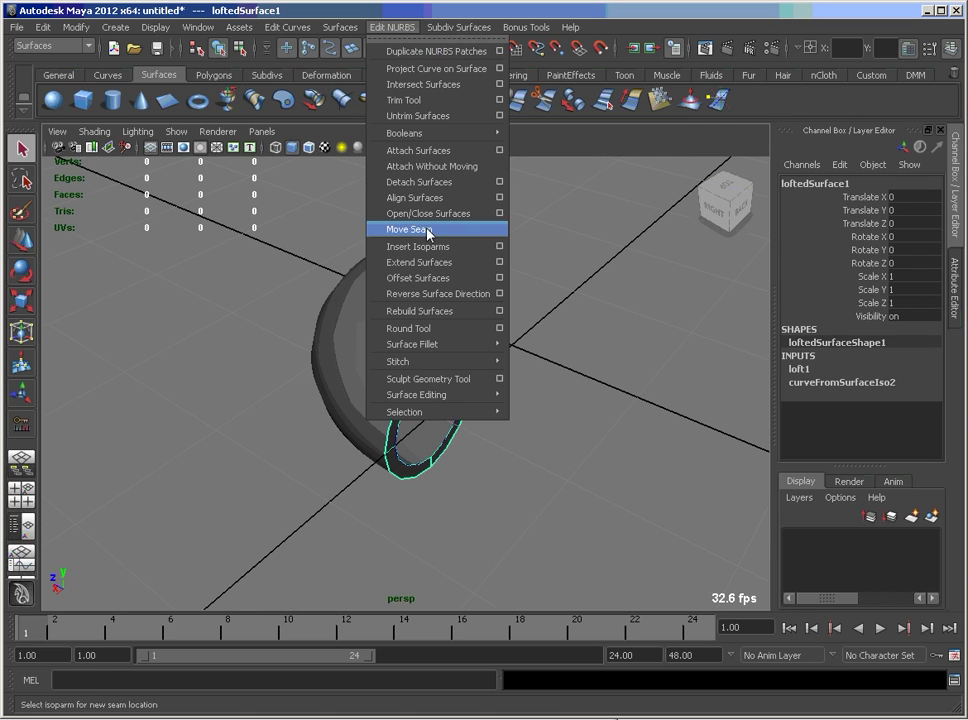
pyautogui.click(445, 278)
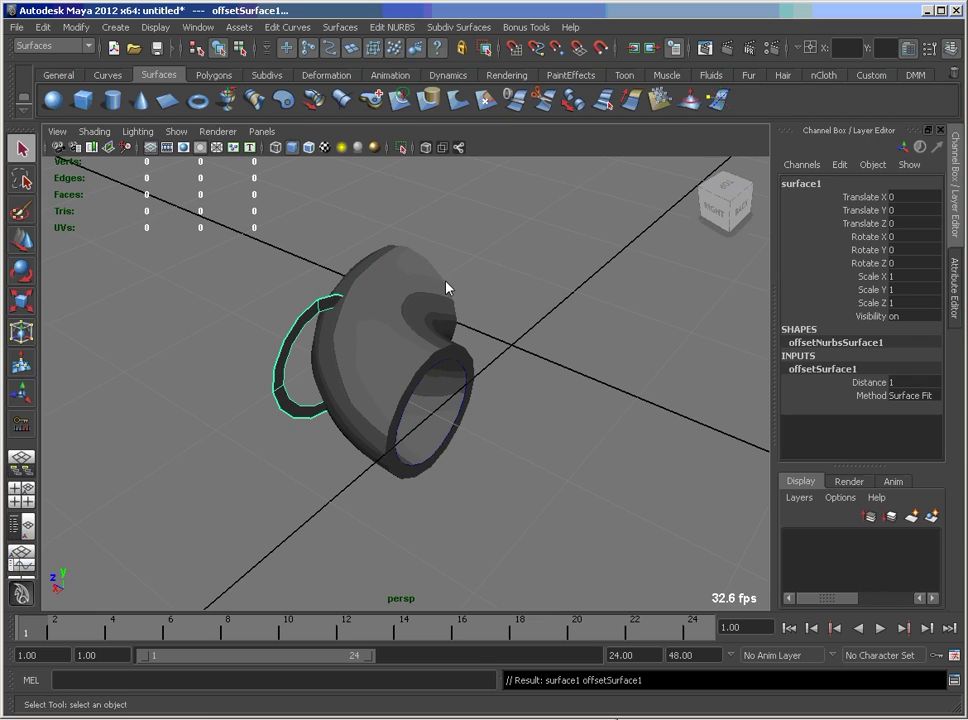
pyautogui.doubleClick(926, 382)
pyautogui.write('-1')
pyautogui.press('Return')
# Step: Loft a straight pipe between the offset curve and the new ring's inner edge
pyautogui.click(616, 360)
pyautogui.keyDown('alt'); pyautogui.moveTo(614, 360); pyautogui.dragTo(570, 359); pyautogui.keyUp('alt')
pyautogui.click(449, 434)
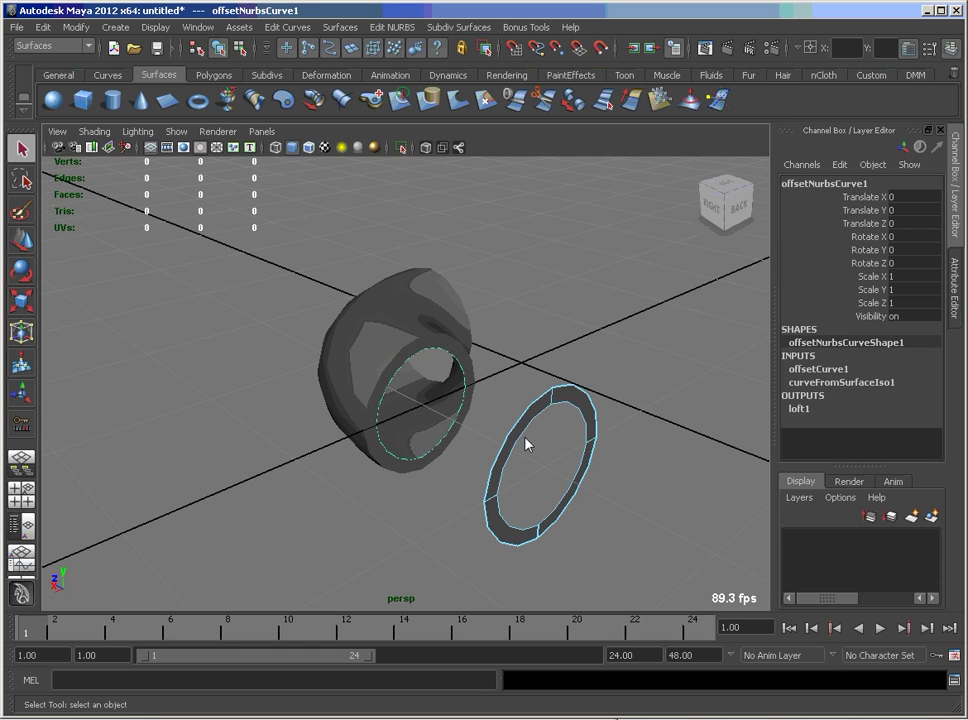
pyautogui.click(525, 442)
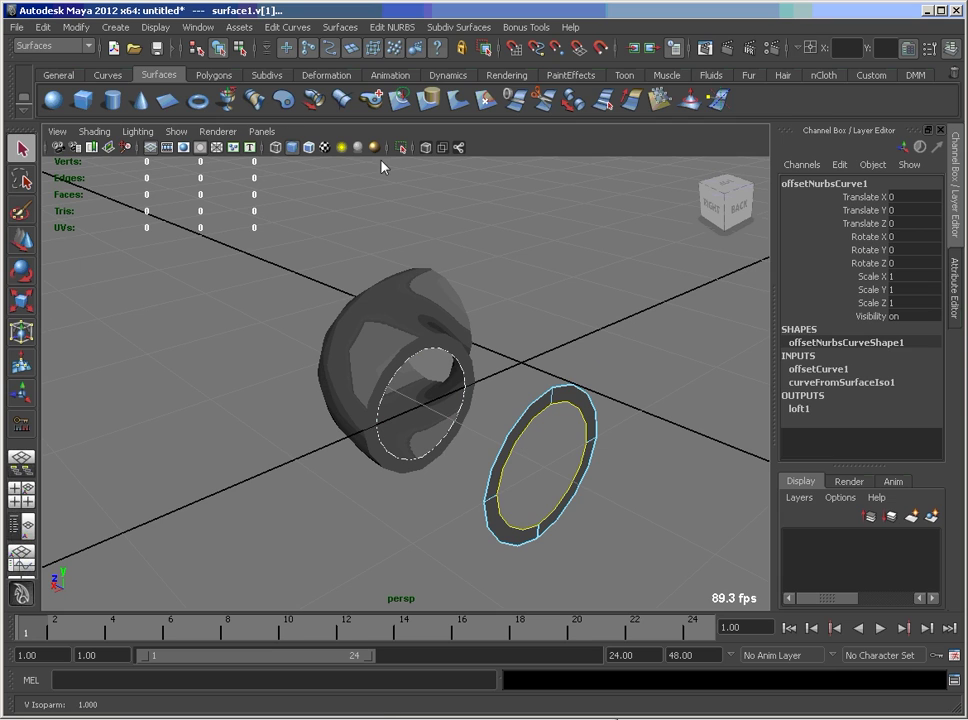
pyautogui.click(258, 102)
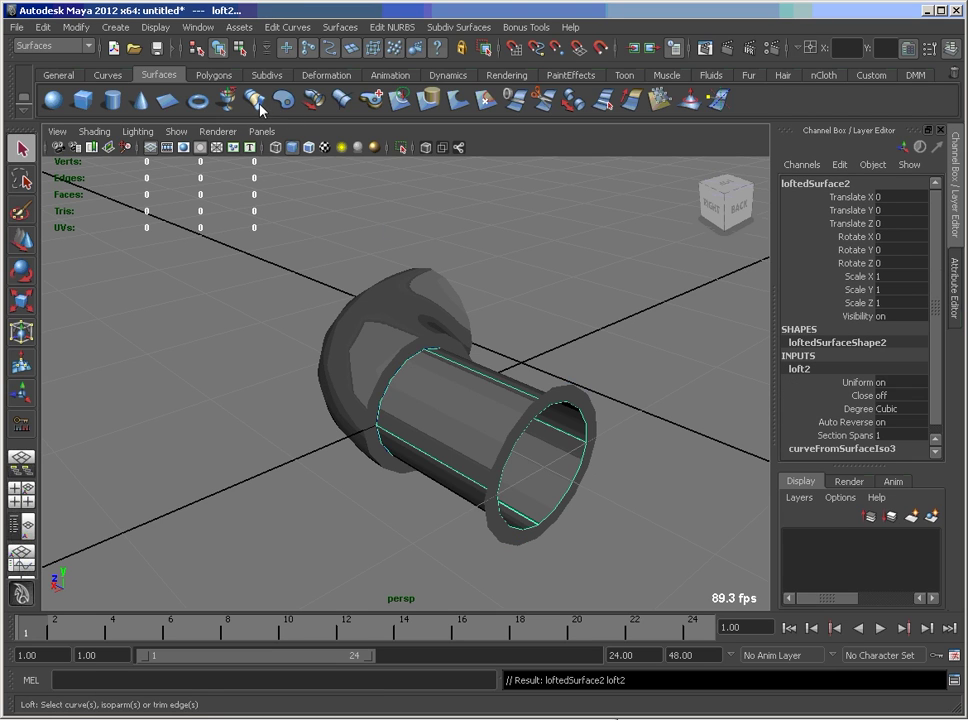
pyautogui.keyDown('alt'); pyautogui.moveTo(470, 415); pyautogui.dragTo(586, 439); pyautogui.keyUp('alt')
# Step: Orbit around the elbow and its straight lofted pipe to inspect it from several sides
pyautogui.keyDown('alt'); pyautogui.moveTo(586, 439); pyautogui.dragTo(508, 443, button='right'); pyautogui.keyUp('alt')
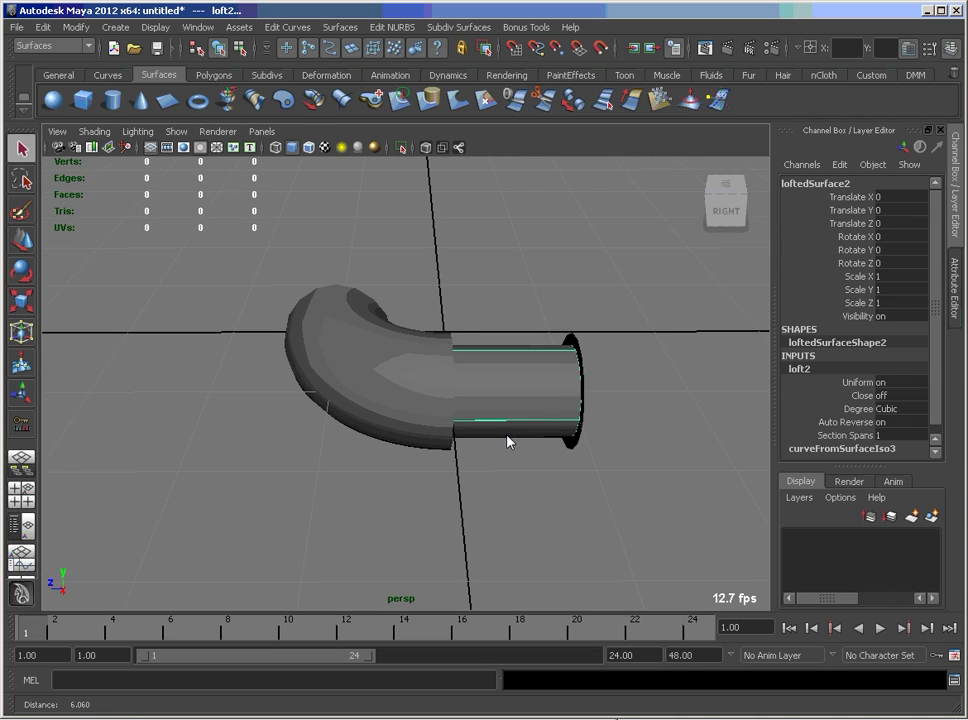
pyautogui.keyDown('alt'); pyautogui.moveTo(508, 443); pyautogui.dragTo(468, 450); pyautogui.keyUp('alt')
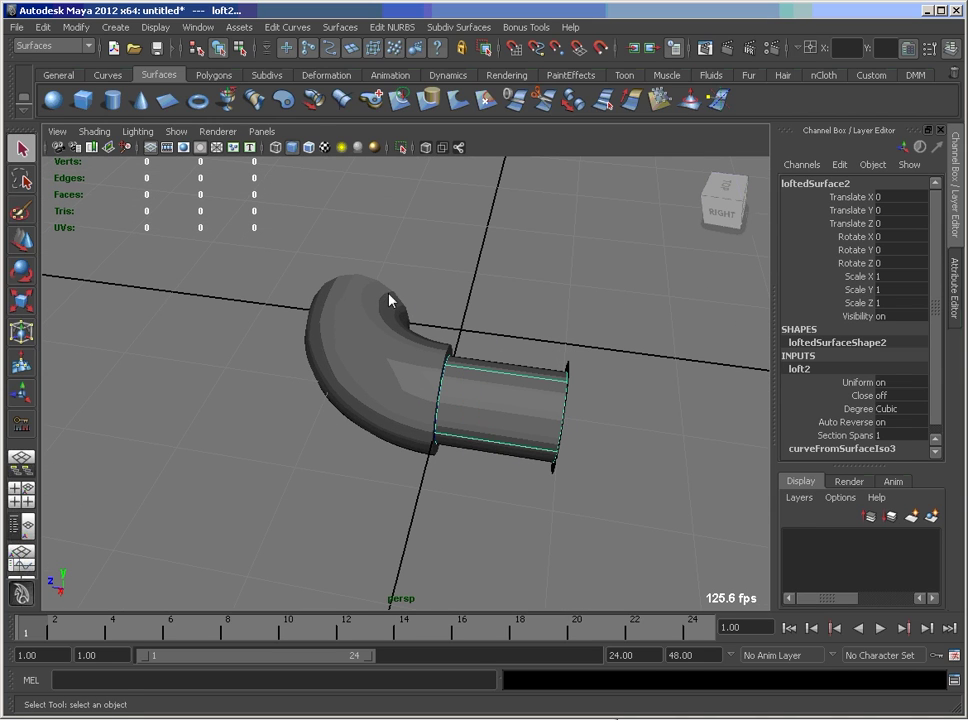
pyautogui.keyDown('alt'); pyautogui.moveTo(390, 300); pyautogui.dragTo(238, 341); pyautogui.keyUp('alt')
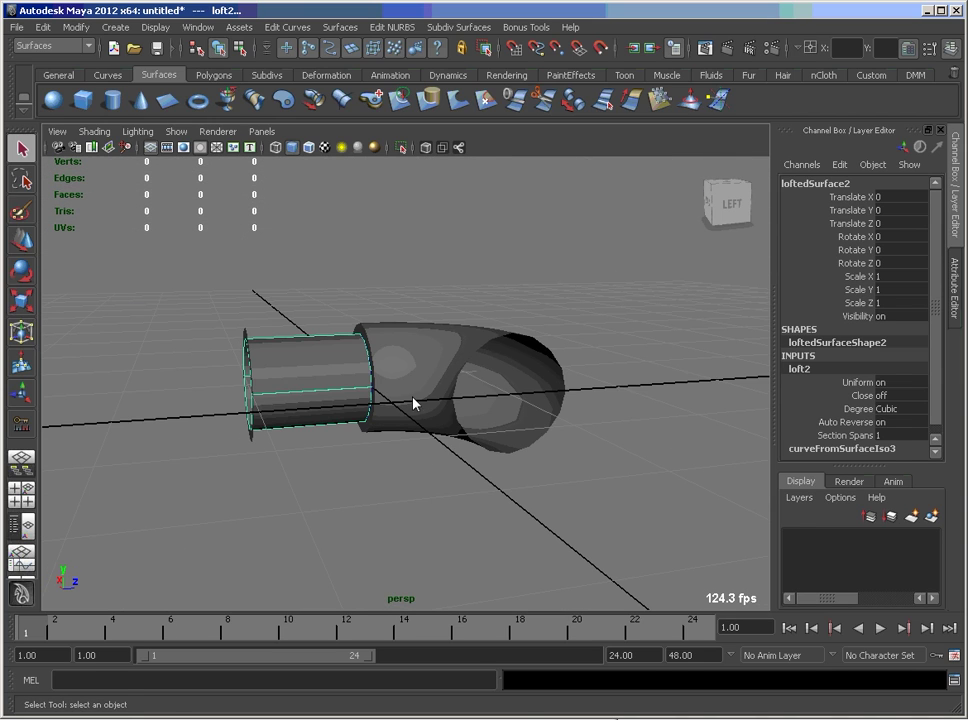
pyautogui.keyDown('alt'); pyautogui.moveTo(415, 403); pyautogui.dragTo(694, 441); pyautogui.keyUp('alt')
pyautogui.keyDown('alt'); pyautogui.moveTo(694, 441); pyautogui.dragTo(587, 424, button='right'); pyautogui.keyUp('alt')
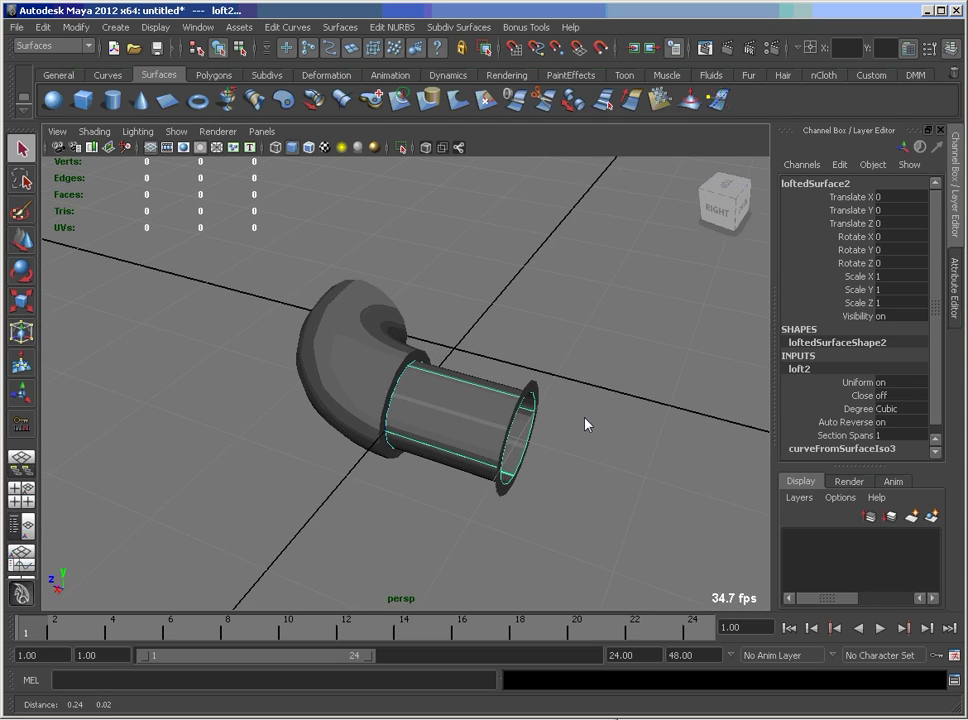
pyautogui.keyDown('alt'); pyautogui.moveTo(586, 424); pyautogui.dragTo(547, 424); pyautogui.keyUp('alt')
pyautogui.keyDown('alt'); pyautogui.moveTo(547, 424); pyautogui.dragTo(579, 437, button='right'); pyautogui.keyUp('alt')
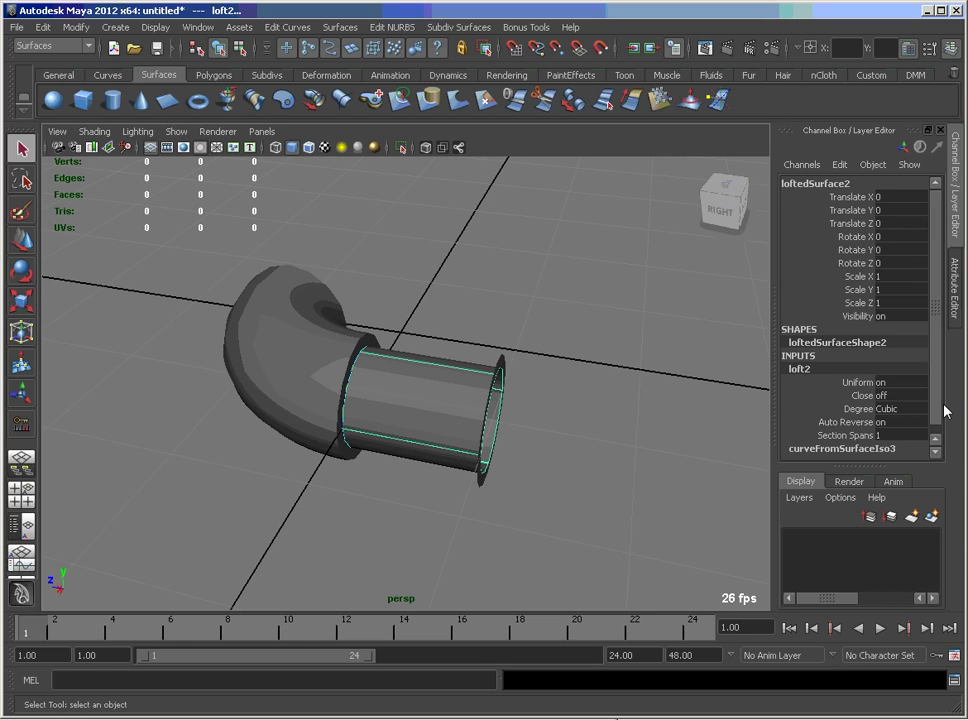
pyautogui.scroll(-1, 938, 426)
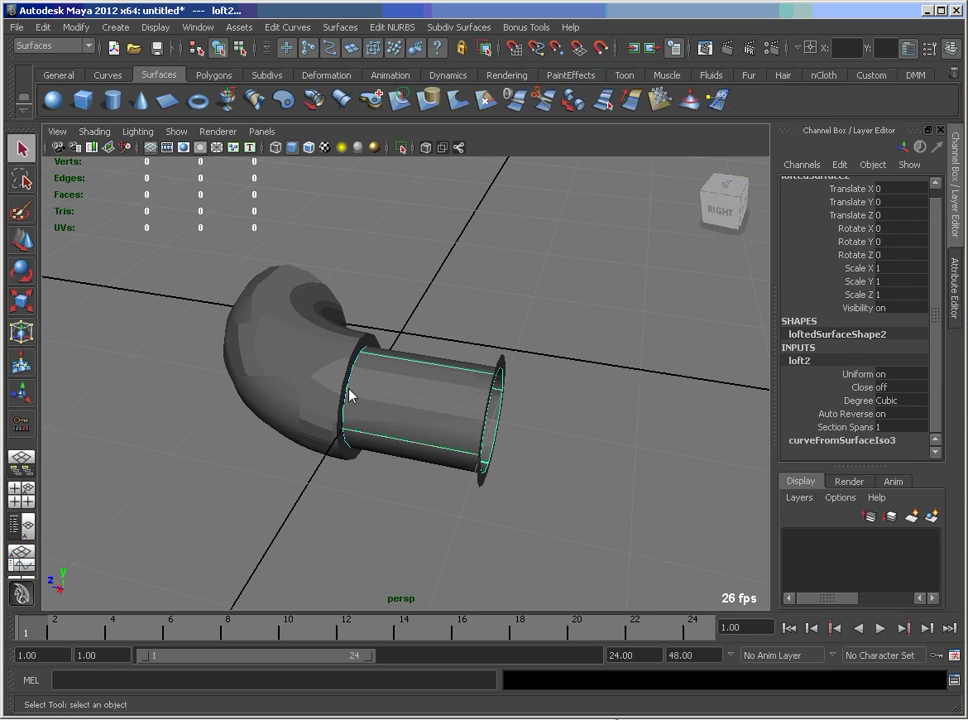
# Step: Set loft Section Spans to 3 and test changing the offset ring's Distance
pyautogui.click(850, 427)
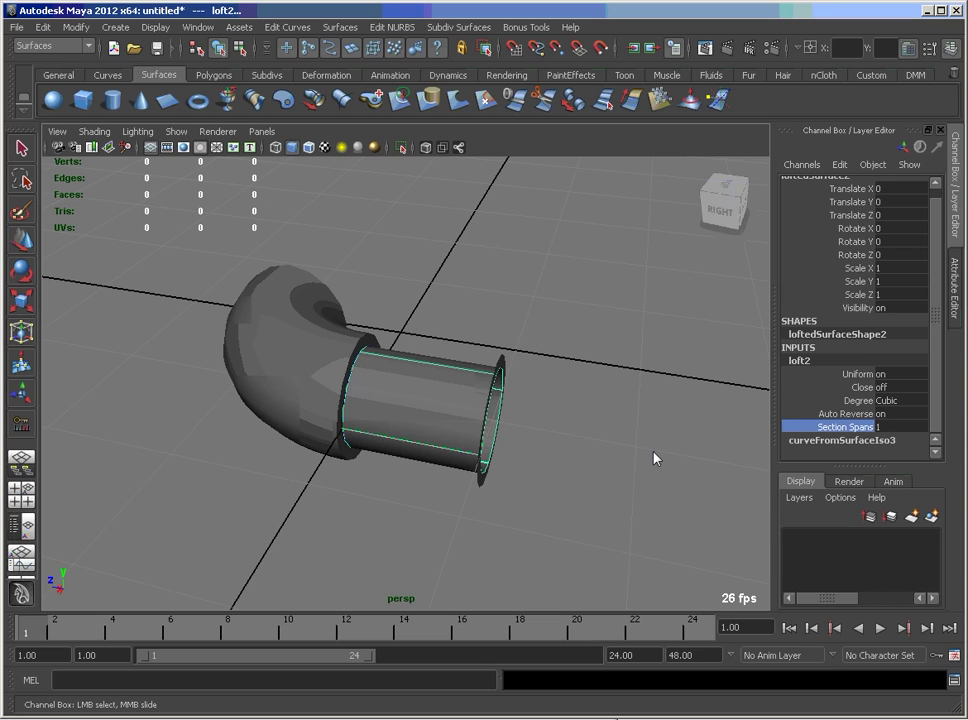
pyautogui.moveTo(656, 456); pyautogui.dragTo(668, 456, button='middle')
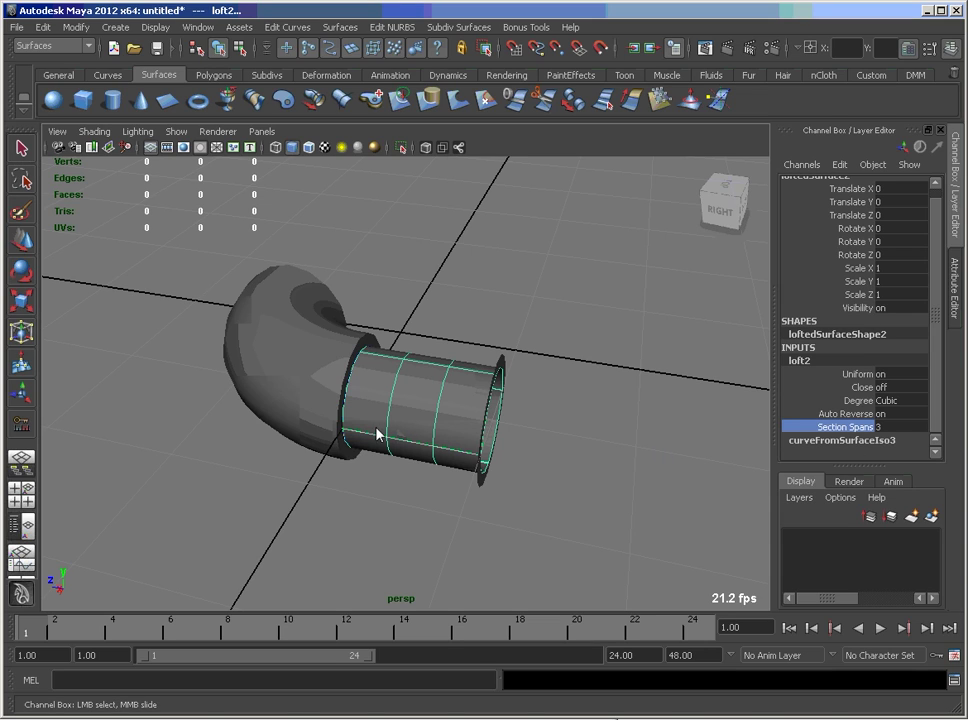
pyautogui.click(328, 309)
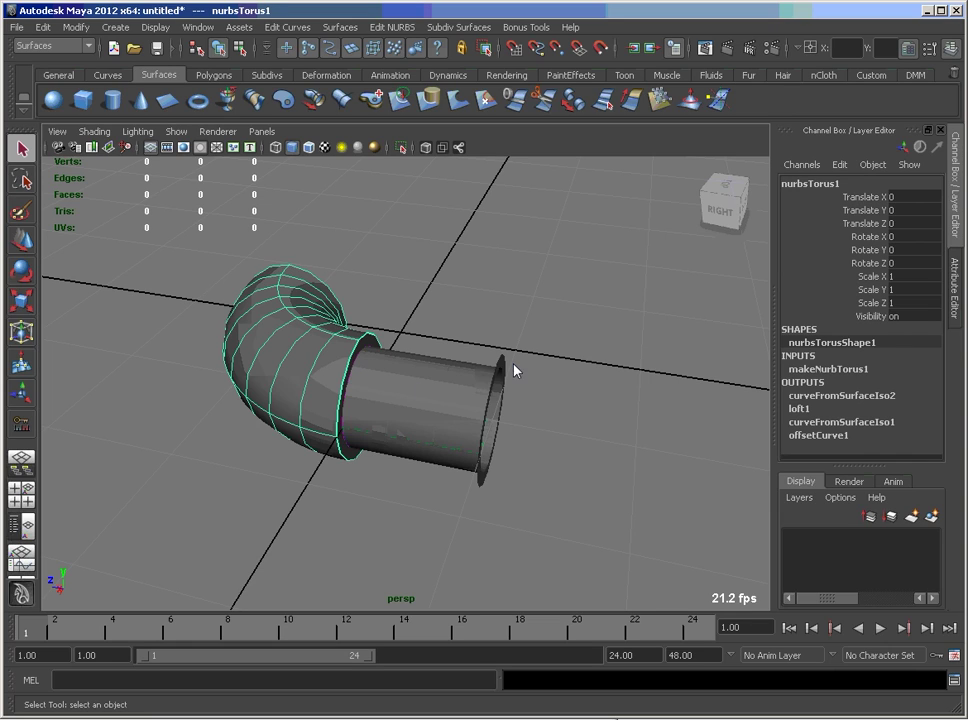
pyautogui.press('g')
pyautogui.click(841, 372)
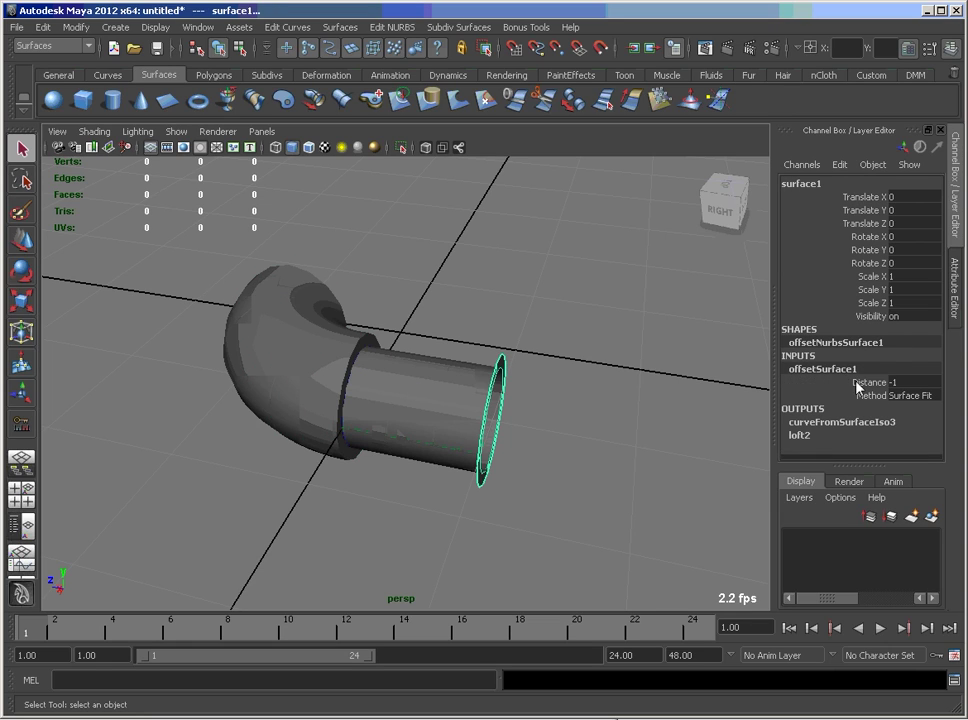
pyautogui.click(862, 382)
pyautogui.moveTo(713, 402); pyautogui.dragTo(674, 407, button='middle')
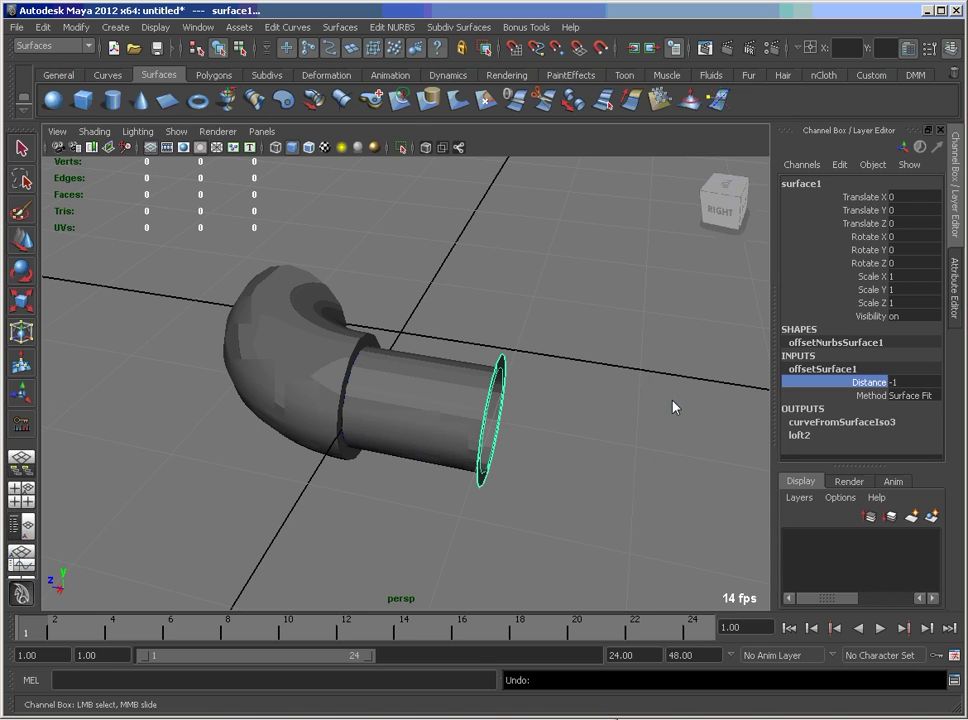
# Step: Reselect the straight lofted pipe section from a side-on view
pyautogui.keyDown('alt'); pyautogui.moveTo(575, 461); pyautogui.dragTo(608, 458); pyautogui.keyUp('alt')
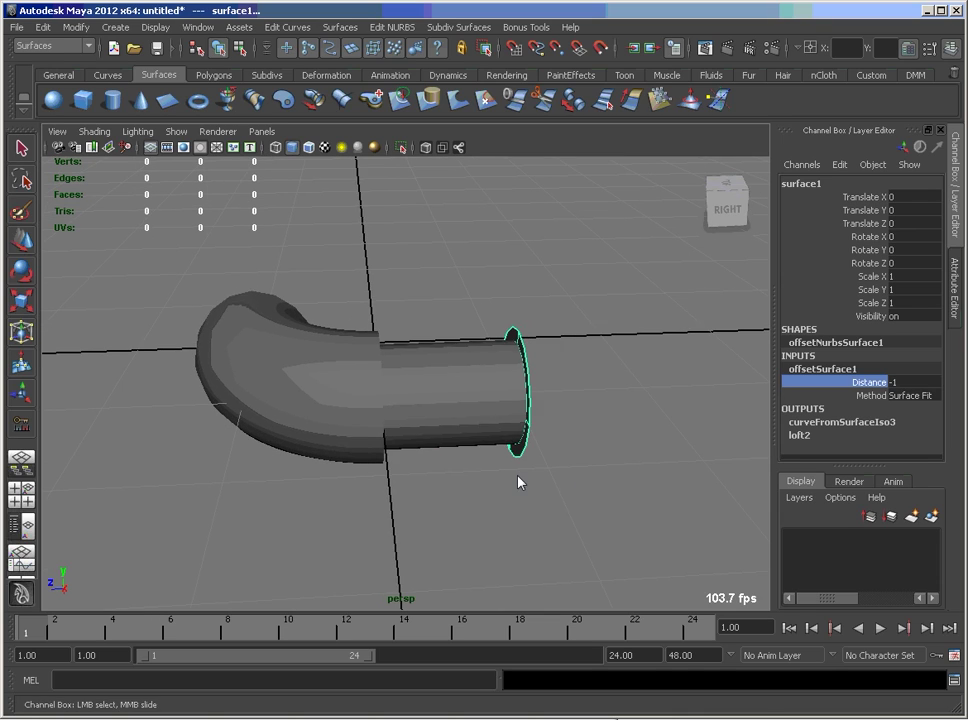
pyautogui.keyDown('alt'); pyautogui.moveTo(519, 483); pyautogui.dragTo(501, 516); pyautogui.keyUp('alt')
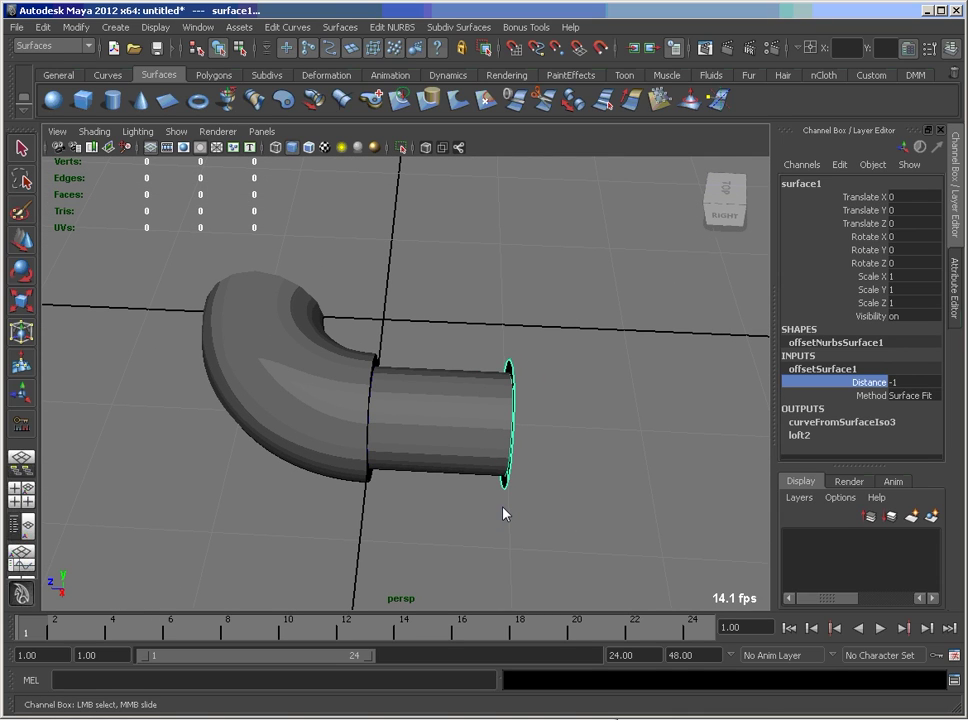
pyautogui.click(530, 532)
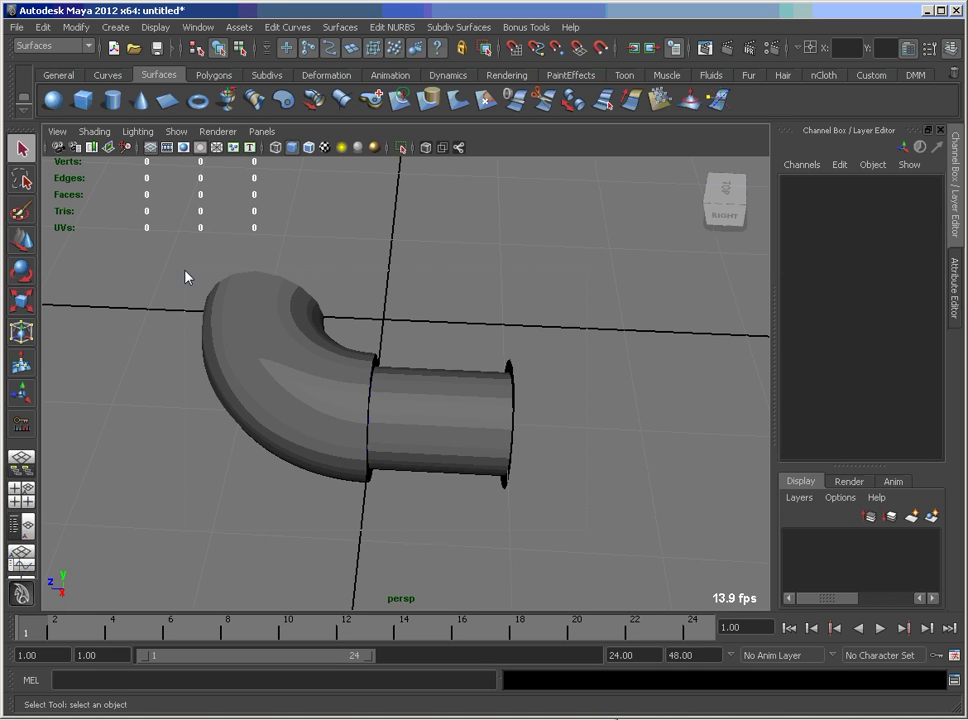
pyautogui.moveTo(185, 277); pyautogui.dragTo(230, 320)
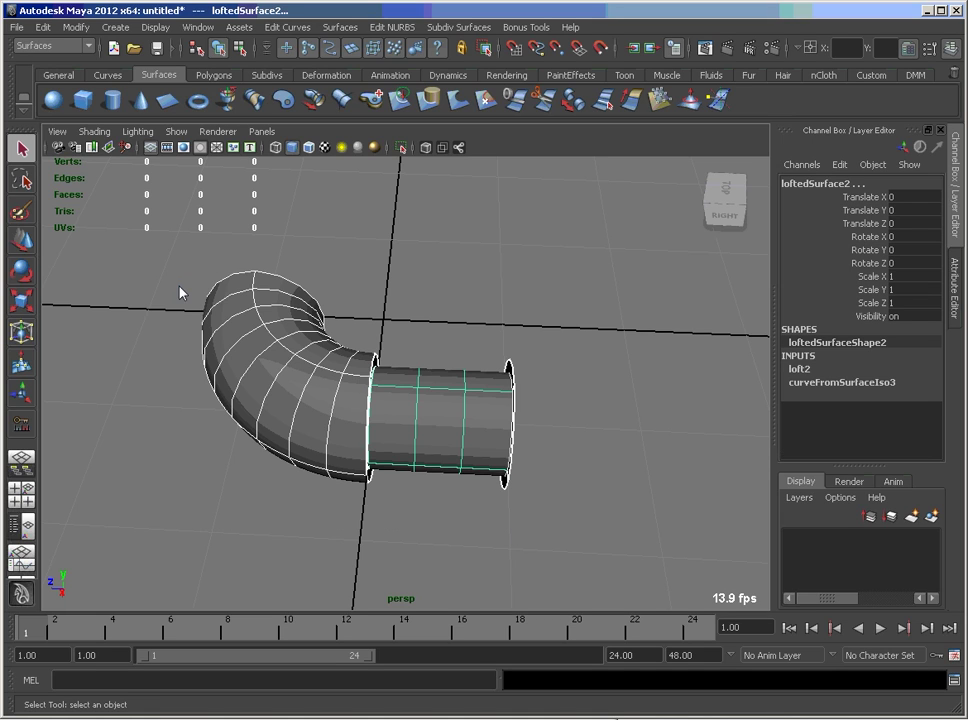
# Step: Tessellate the NURBS pipe into one attached quad mesh, General, 3 per span
pyautogui.click(75, 27)
pyautogui.moveTo(140, 279)
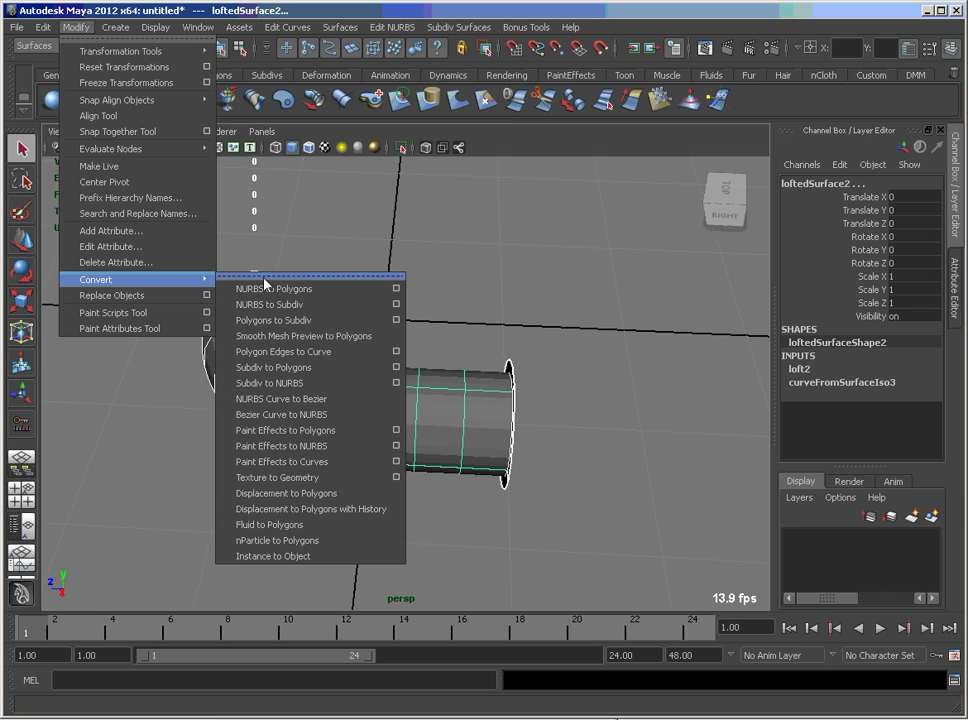
pyautogui.click(397, 290)
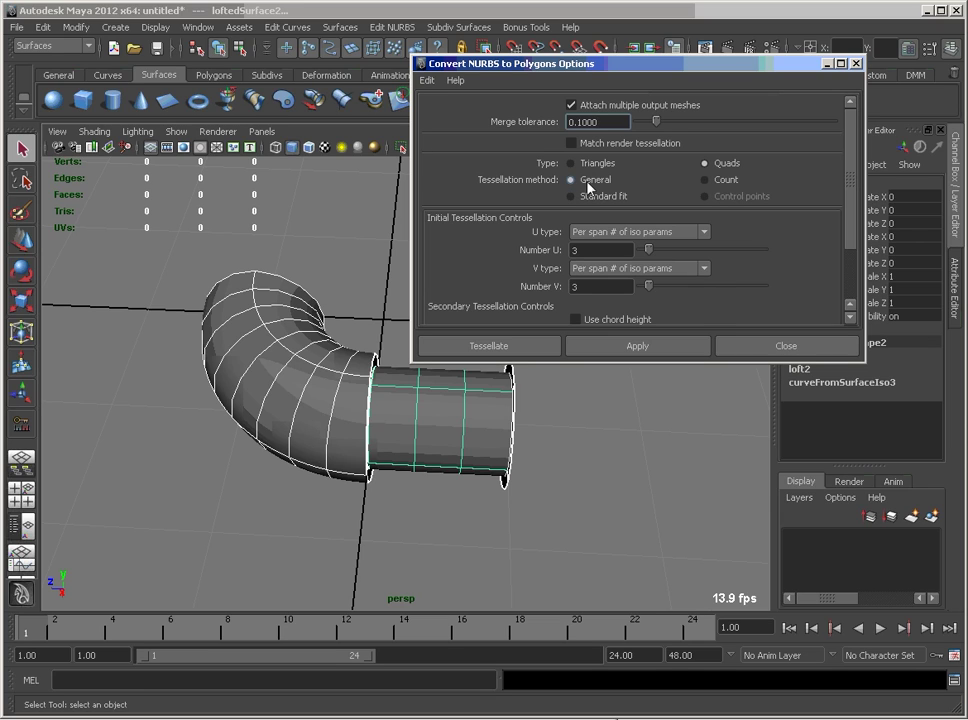
pyautogui.click(501, 350)
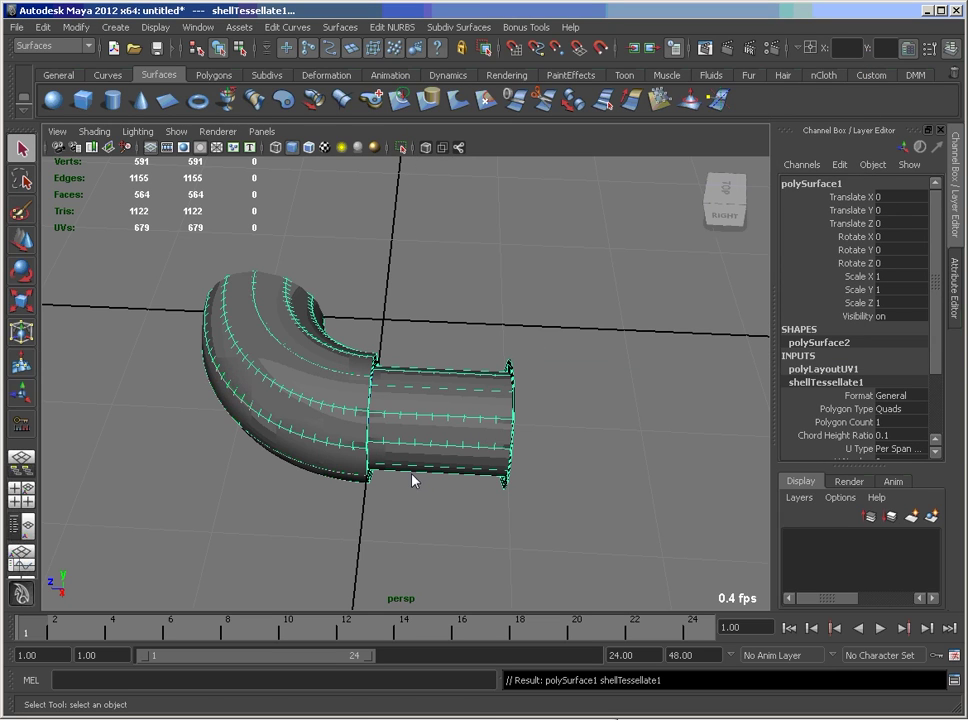
# Step: Move the polygon mesh up to Translate Y 1.336, above the NURBS pipe
pyautogui.press('w')
pyautogui.moveTo(382, 300); pyautogui.dragTo(377, 154)
pyautogui.keyDown('alt'); pyautogui.moveTo(374, 363); pyautogui.dragTo(481, 346); pyautogui.keyUp('alt')
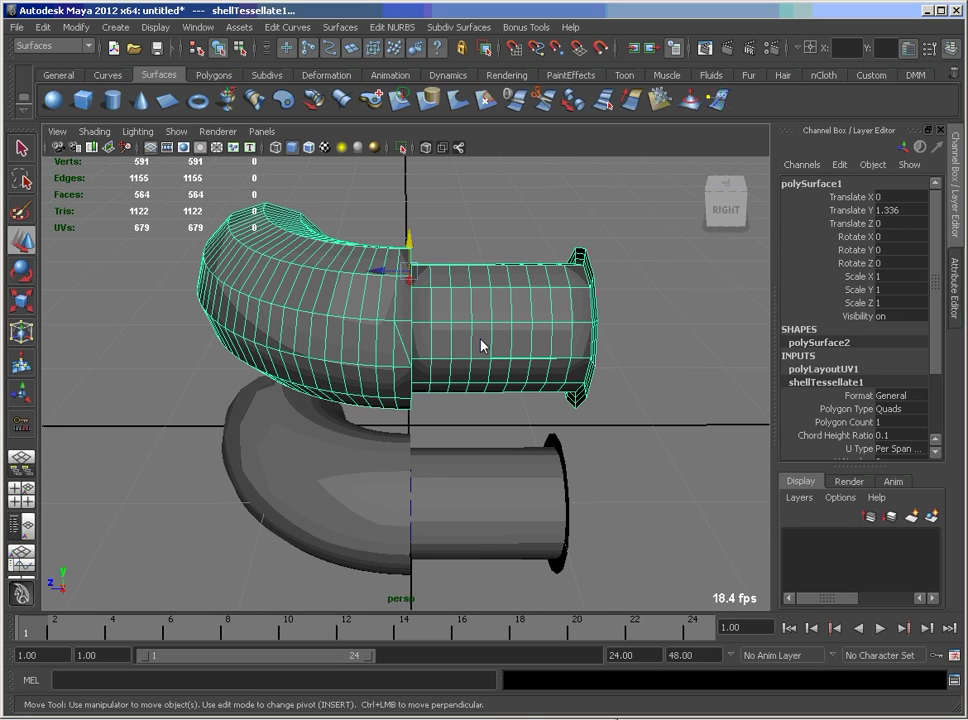
pyautogui.click(573, 234)
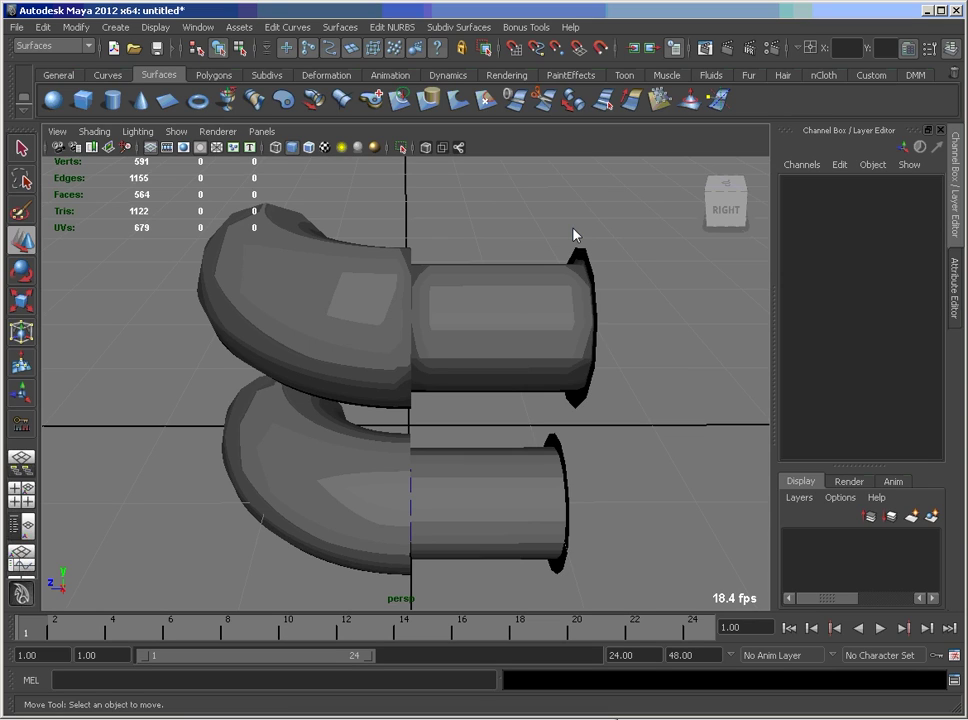
# Step: Select the raised polygon pipe and view it close up in wireframe
pyautogui.keyDown('alt'); pyautogui.moveTo(545, 309); pyautogui.dragTo(376, 293); pyautogui.keyUp('alt')
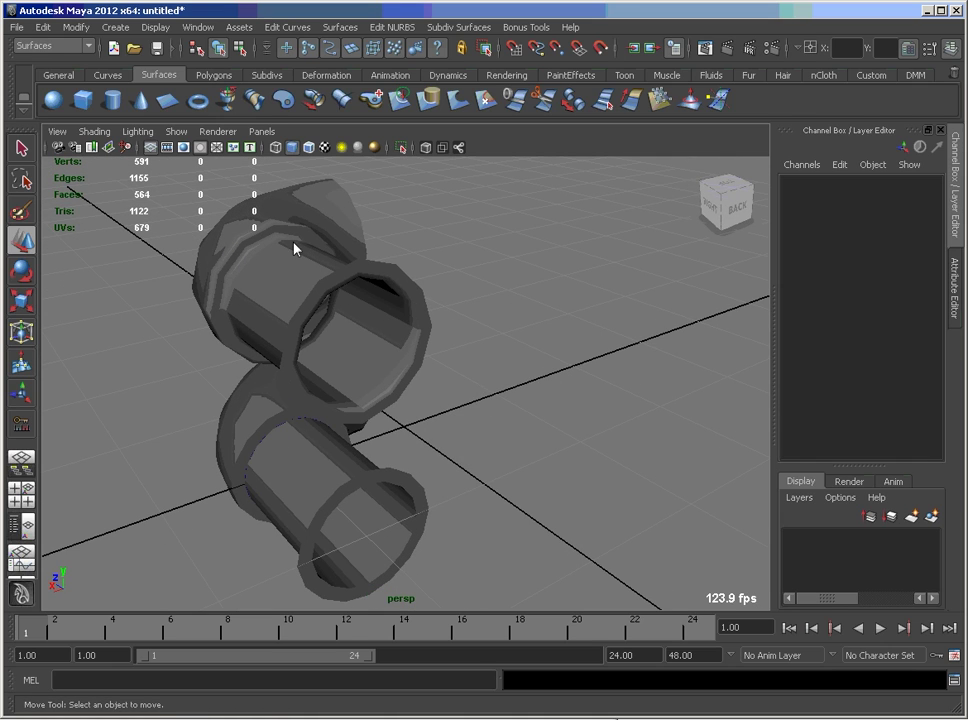
pyautogui.keyDown('alt'); pyautogui.moveTo(305, 290); pyautogui.dragTo(480, 329); pyautogui.keyUp('alt')
pyautogui.click(481, 327)
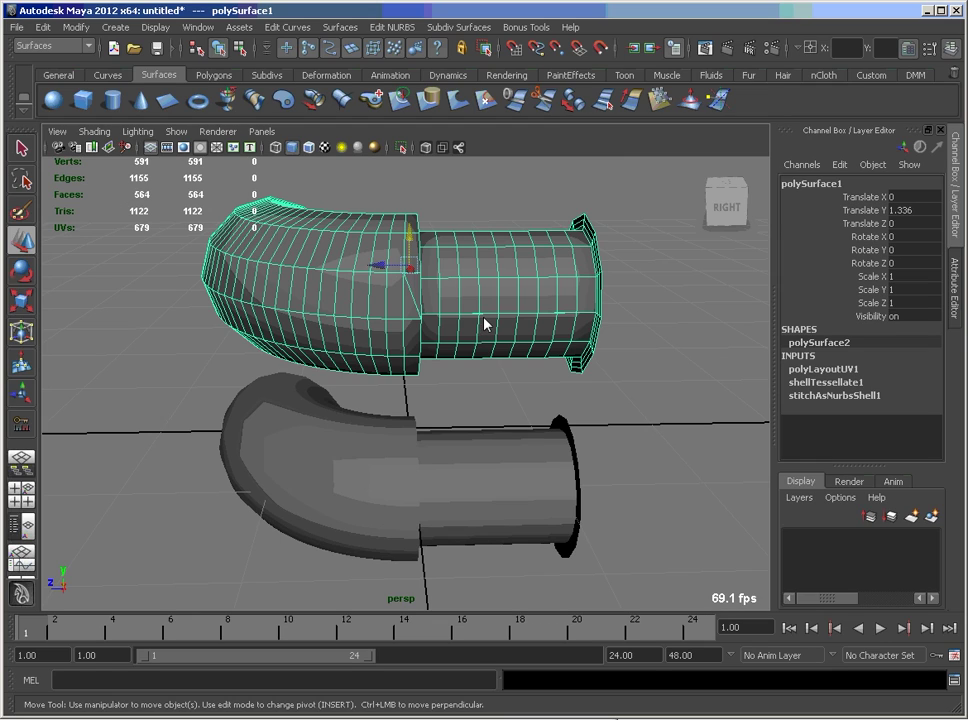
pyautogui.press('4')
pyautogui.keyDown('alt'); pyautogui.moveTo(492, 350); pyautogui.dragTo(492, 378); pyautogui.keyUp('alt')
pyautogui.keyDown('alt'); pyautogui.moveTo(492, 378); pyautogui.dragTo(622, 381, button='right'); pyautogui.keyUp('alt')
pyautogui.keyDown('alt'); pyautogui.moveTo(622, 381); pyautogui.dragTo(607, 353); pyautogui.keyUp('alt')
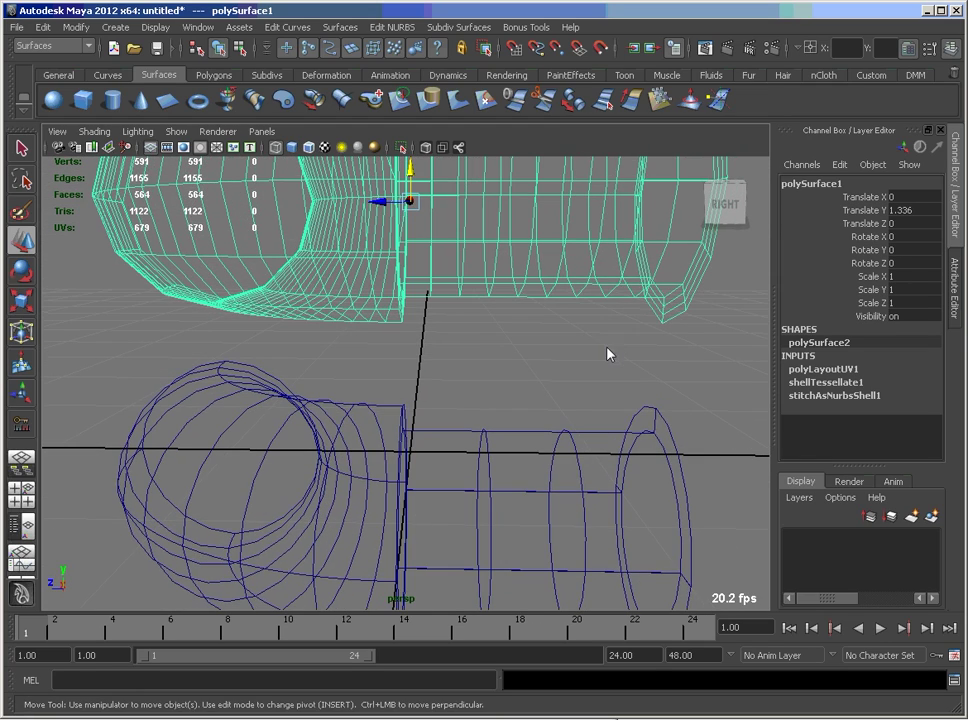
# Step: Check vertices at the pipe's seam, then reselect the whole polygon pipe
pyautogui.press('F9')
pyautogui.click(521, 297)
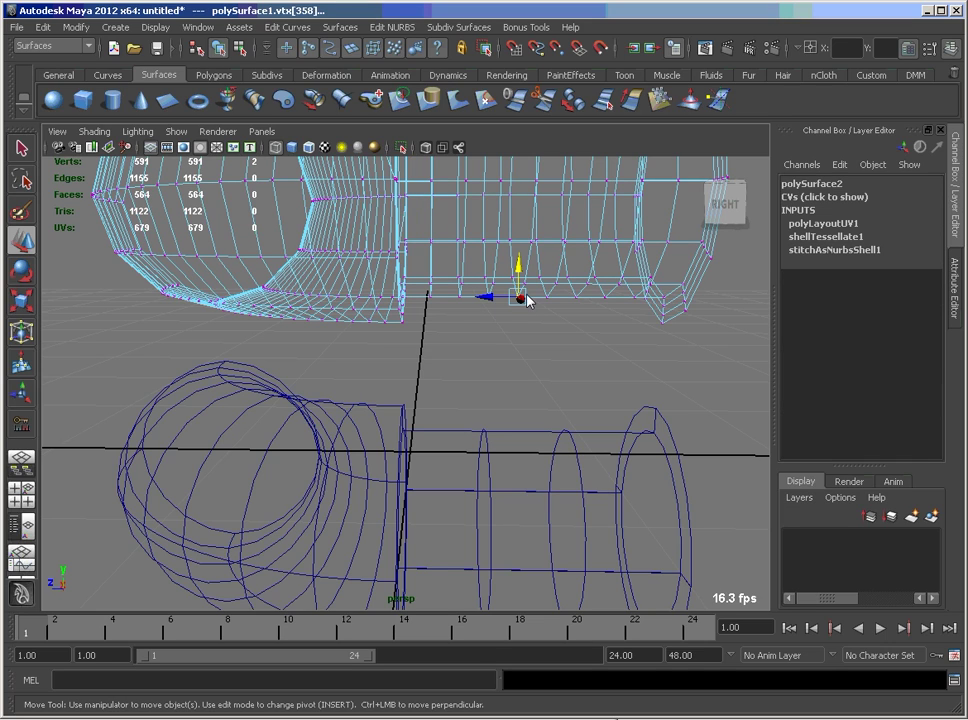
pyautogui.click(548, 318)
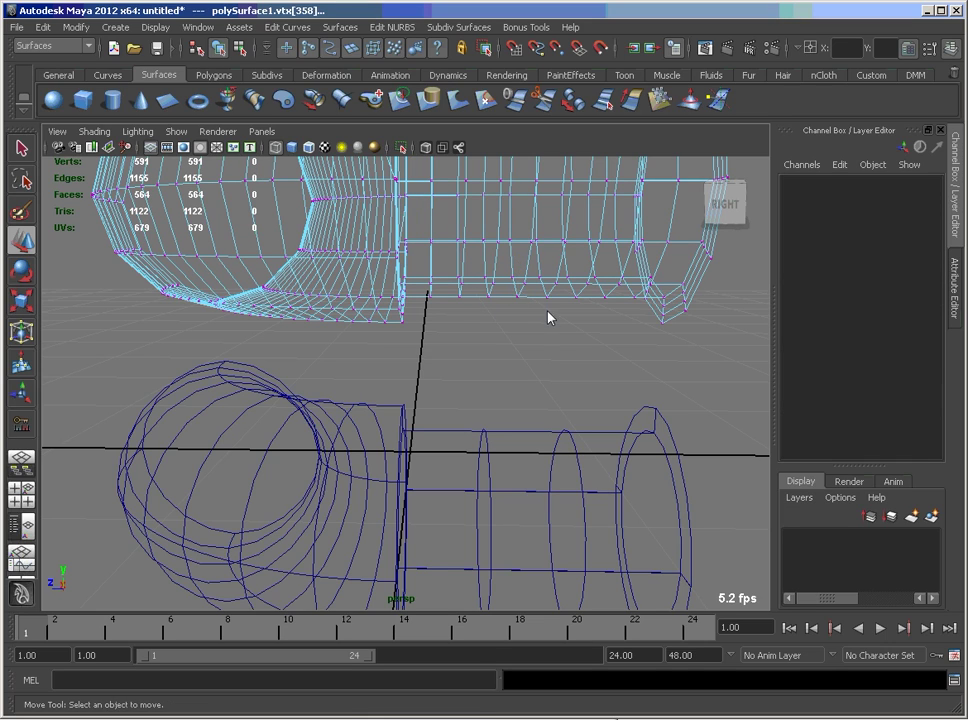
pyautogui.click(547, 297)
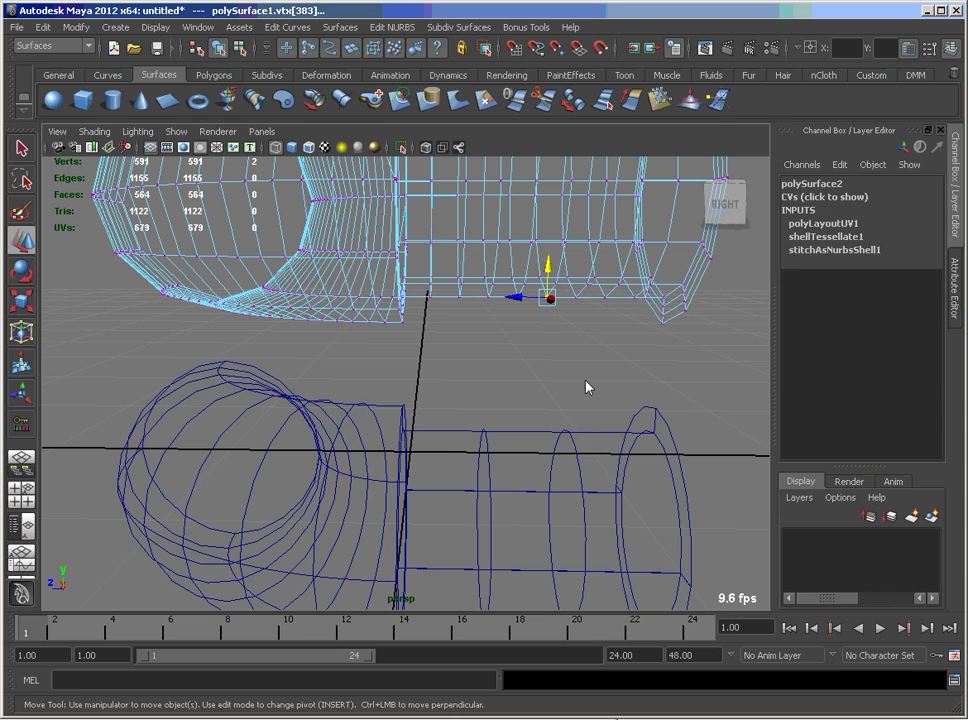
pyautogui.keyDown('alt'); pyautogui.moveTo(587, 387); pyautogui.dragTo(411, 293, button='right'); pyautogui.keyUp('alt')
pyautogui.press('F8')
pyautogui.click(455, 229)
pyautogui.keyDown('alt'); pyautogui.moveTo(437, 250); pyautogui.dragTo(439, 374); pyautogui.keyUp('alt')
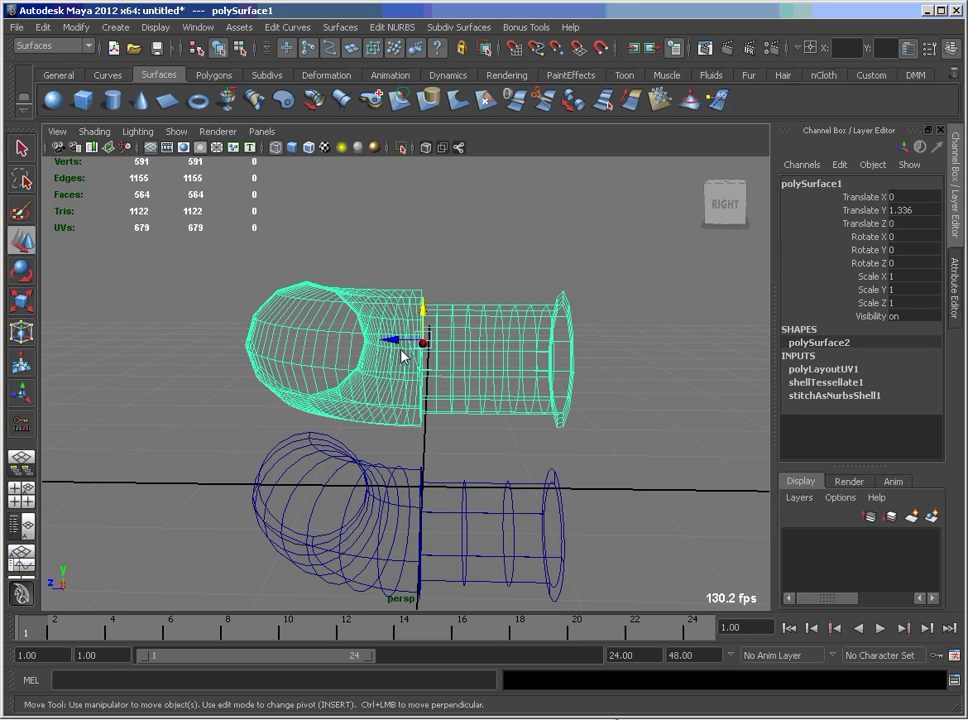
# Step: Merge all of polySurface1's vertices, dropping the count from 591 to 480
pyautogui.hotkey('ctrl', 'F9')
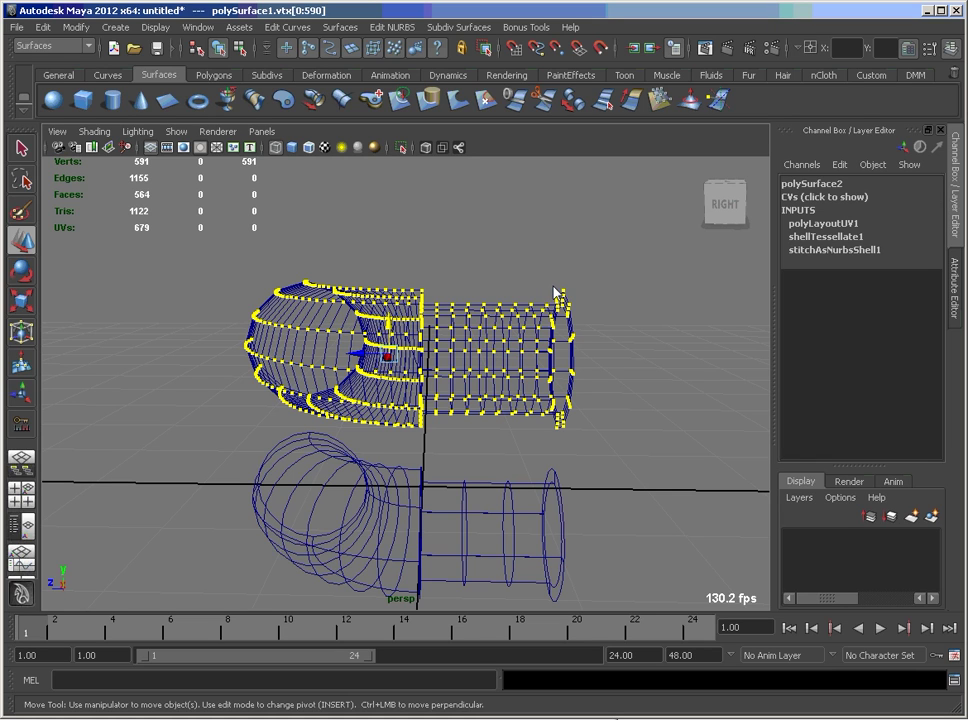
pyautogui.keyDown('shift'); pyautogui.moveTo(554, 289); pyautogui.dragTo(600, 208, button='right'); pyautogui.keyUp('shift')
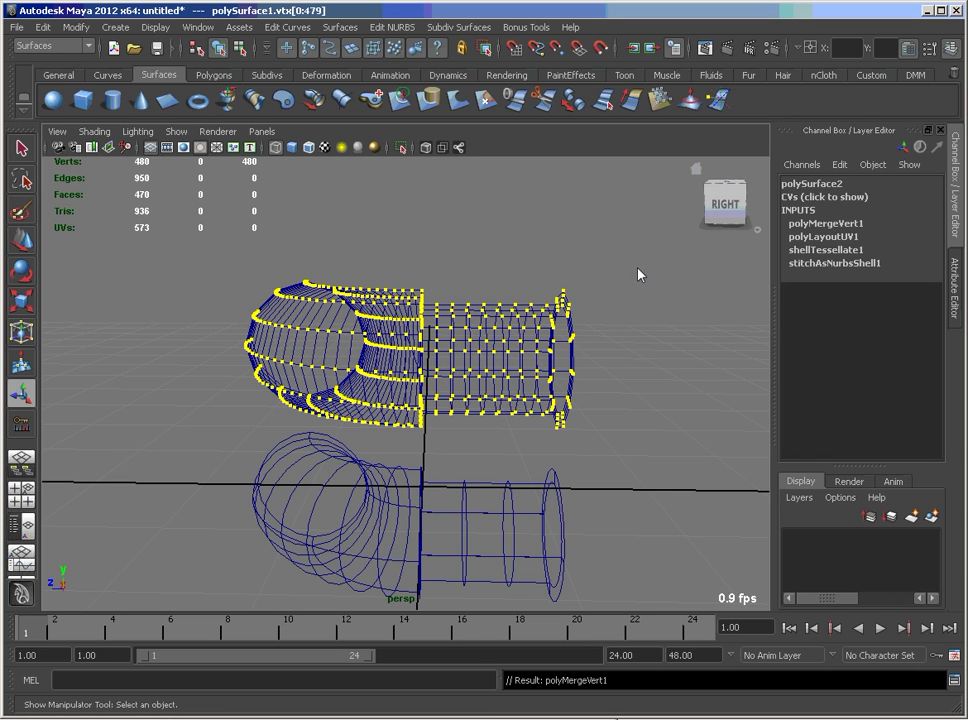
pyautogui.moveTo(638, 272)
pyautogui.keyDown('alt'); pyautogui.mouseDown()
pyautogui.moveTo(542, 341)
pyautogui.moveTo(644, 270)
pyautogui.moveTo(637, 263)
pyautogui.mouseUp(); pyautogui.keyUp('alt')
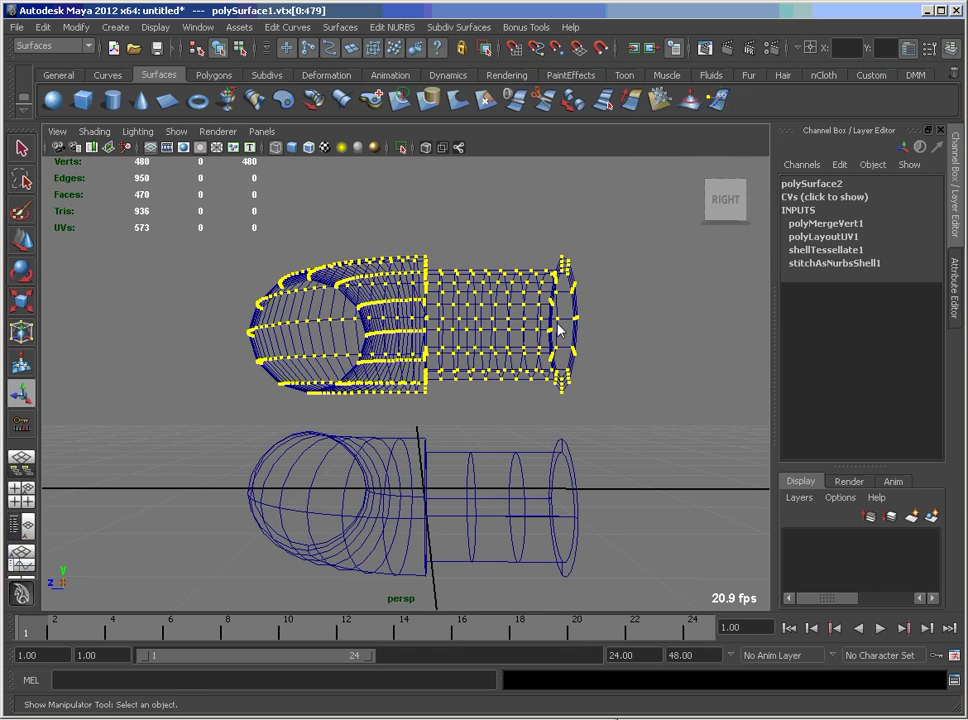
pyautogui.click(486, 401)
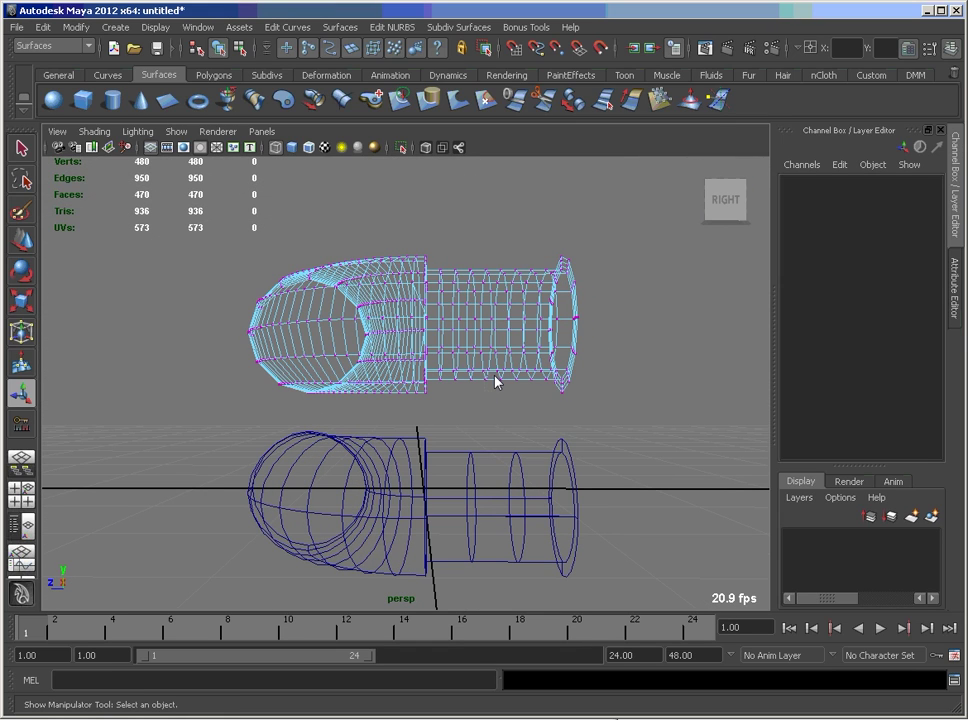
pyautogui.click(487, 378)
pyautogui.press('F8')
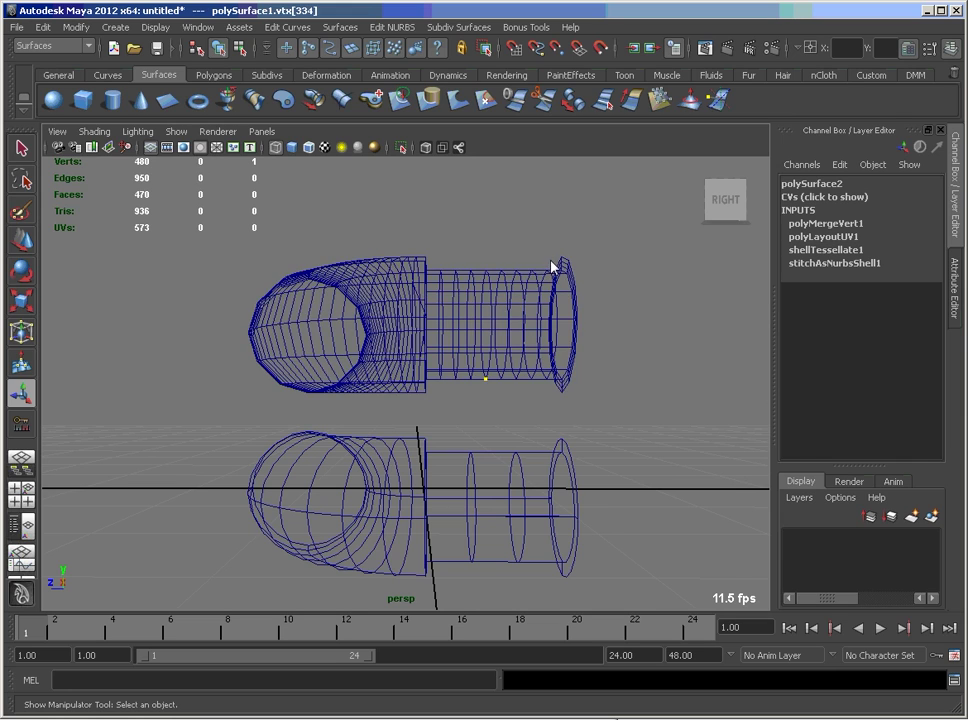
pyautogui.click(510, 292)
pyautogui.moveTo(497, 327)
pyautogui.keyDown('alt'); pyautogui.mouseDown()
pyautogui.moveTo(424, 336)
pyautogui.moveTo(482, 340)
pyautogui.mouseUp(); pyautogui.keyUp('alt')
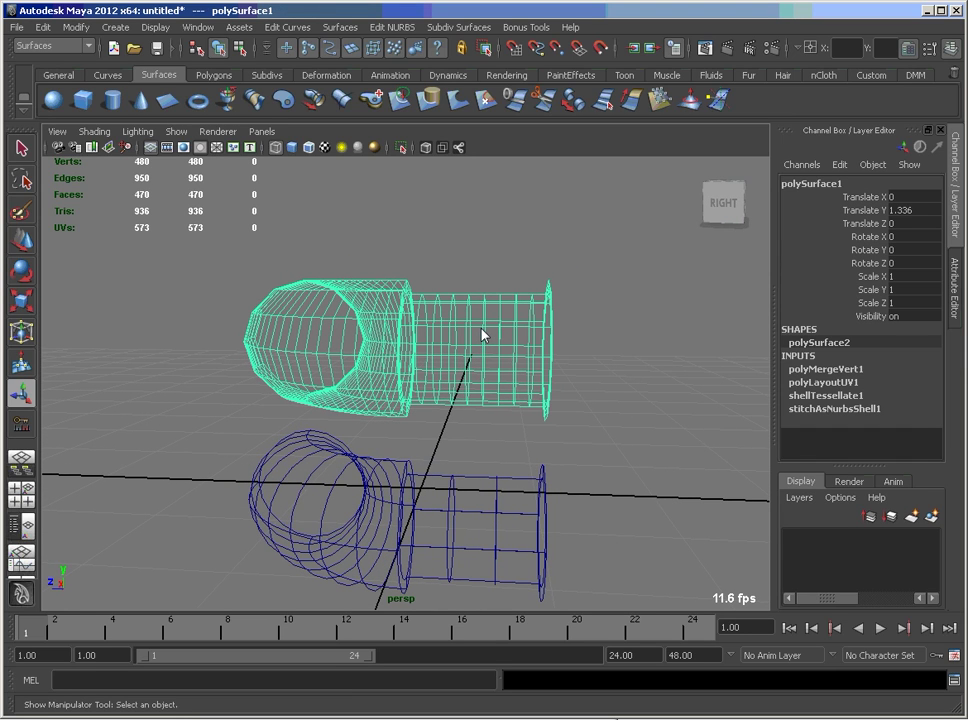
# Step: Soften all 950 edges of the upper polygon pipe
pyautogui.press('5')
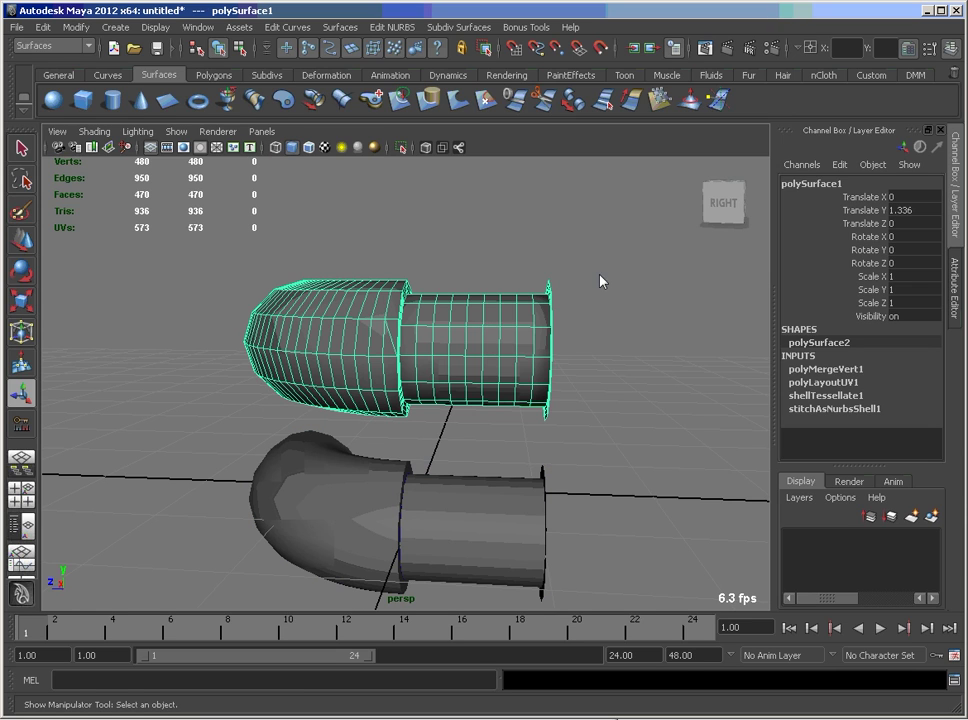
pyautogui.click(570, 305)
pyautogui.moveTo(570, 305)
pyautogui.keyDown('alt'); pyautogui.mouseDown()
pyautogui.moveTo(324, 328)
pyautogui.moveTo(441, 315)
pyautogui.moveTo(337, 322)
pyautogui.mouseUp(); pyautogui.keyUp('alt')
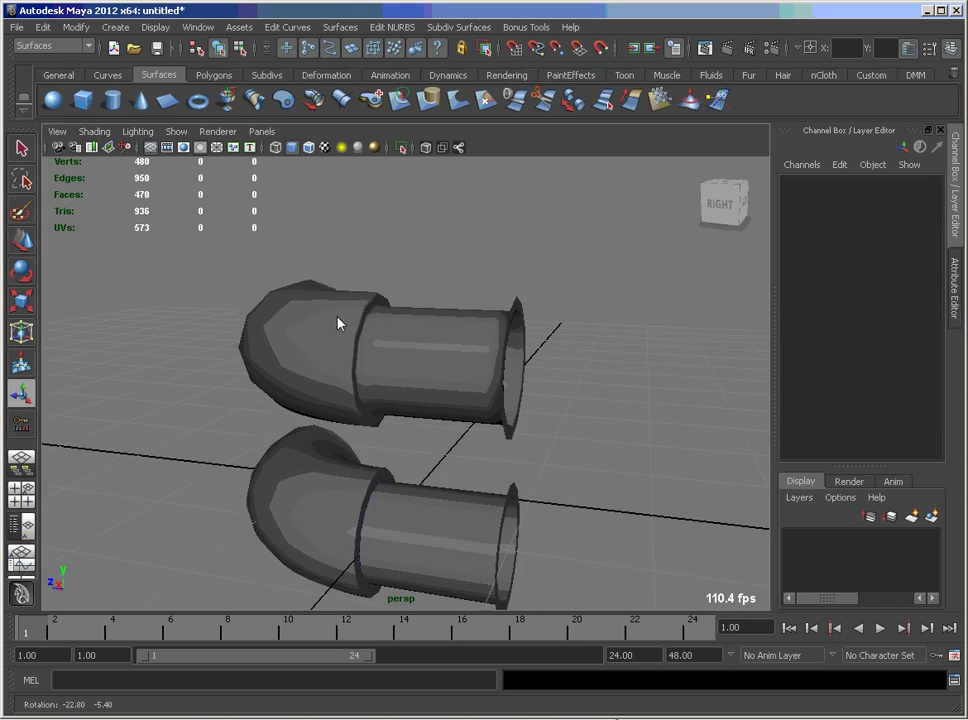
pyautogui.click(433, 344)
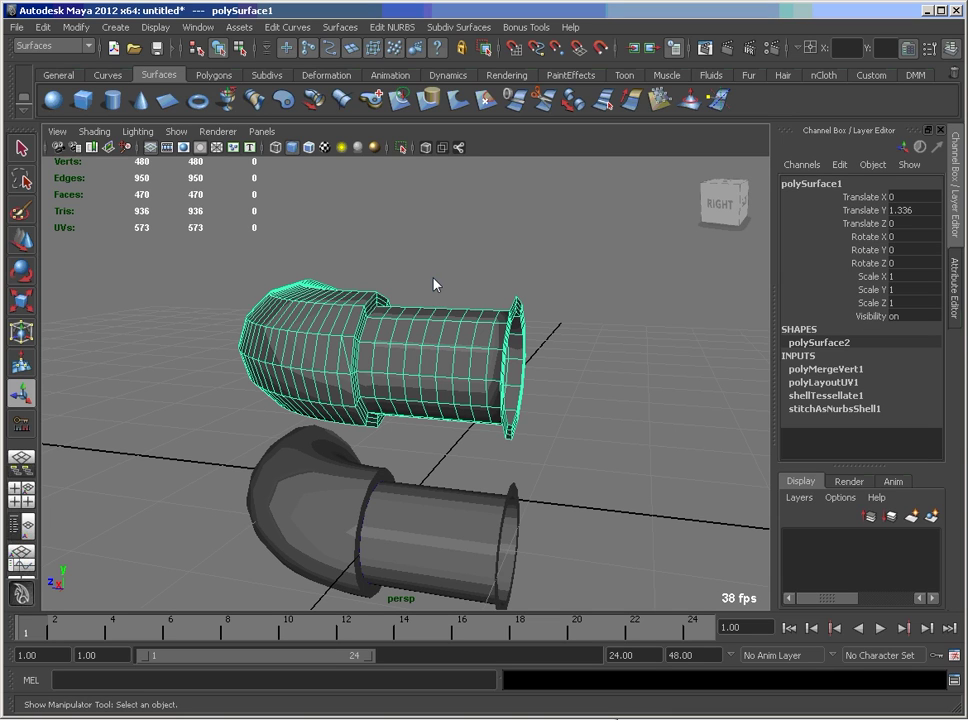
pyautogui.keyDown('ctrl'); pyautogui.moveTo(435, 285); pyautogui.dragTo(435, 245, button='right'); pyautogui.keyUp('ctrl')
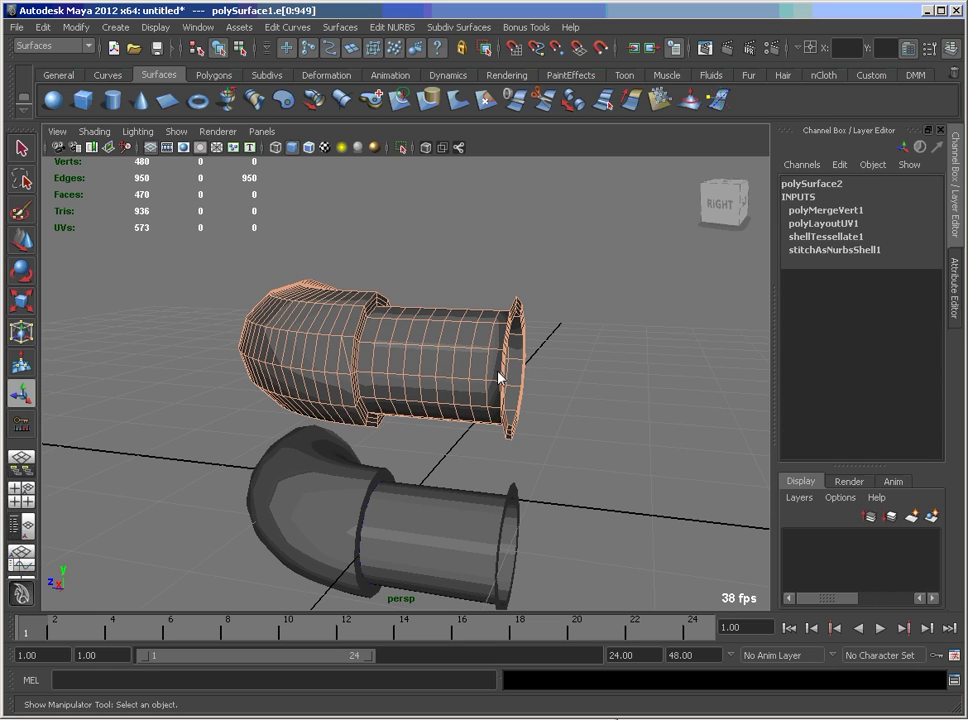
pyautogui.keyDown('shift'); pyautogui.moveTo(572, 380); pyautogui.dragTo(572, 380, button='right'); pyautogui.keyUp('shift')
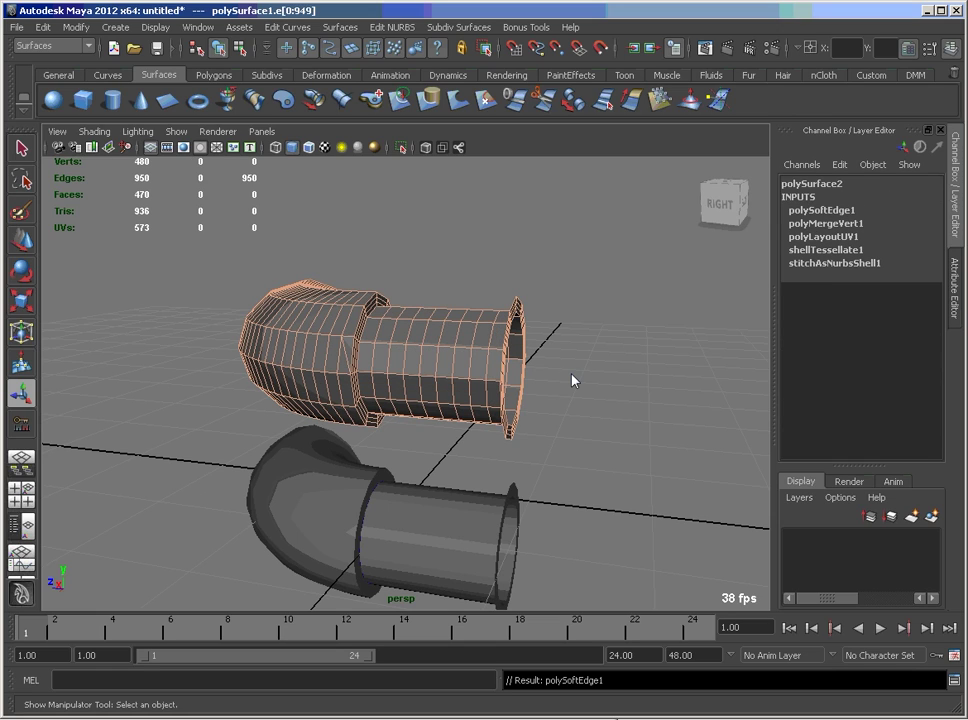
pyautogui.click(836, 210)
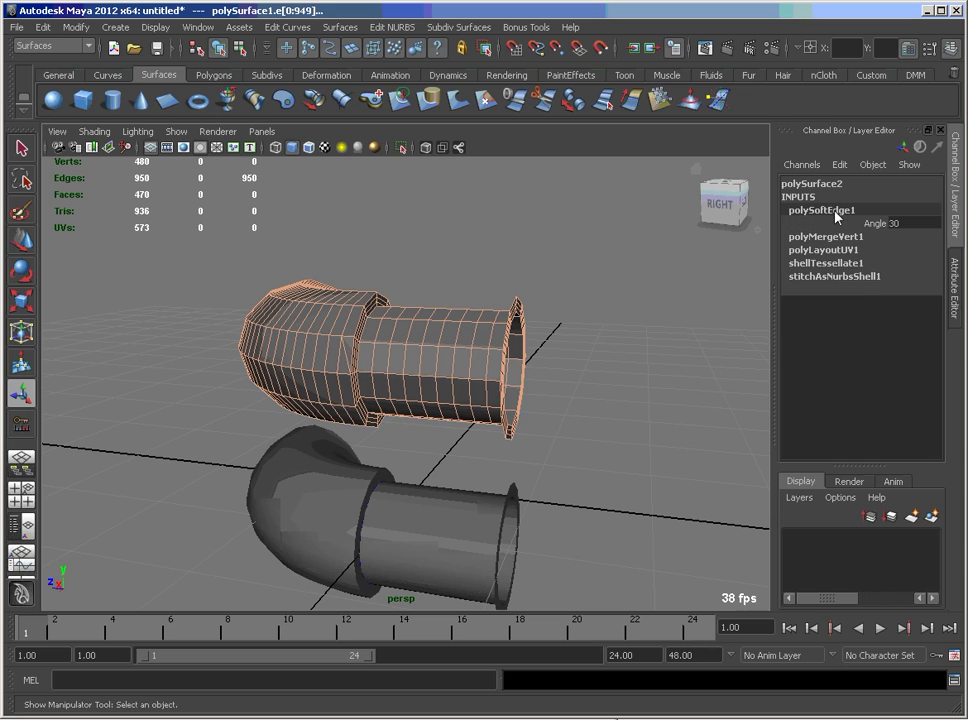
# Step: Raise the polySoftEdge1 Angle from 30 to 60
pyautogui.click(577, 380)
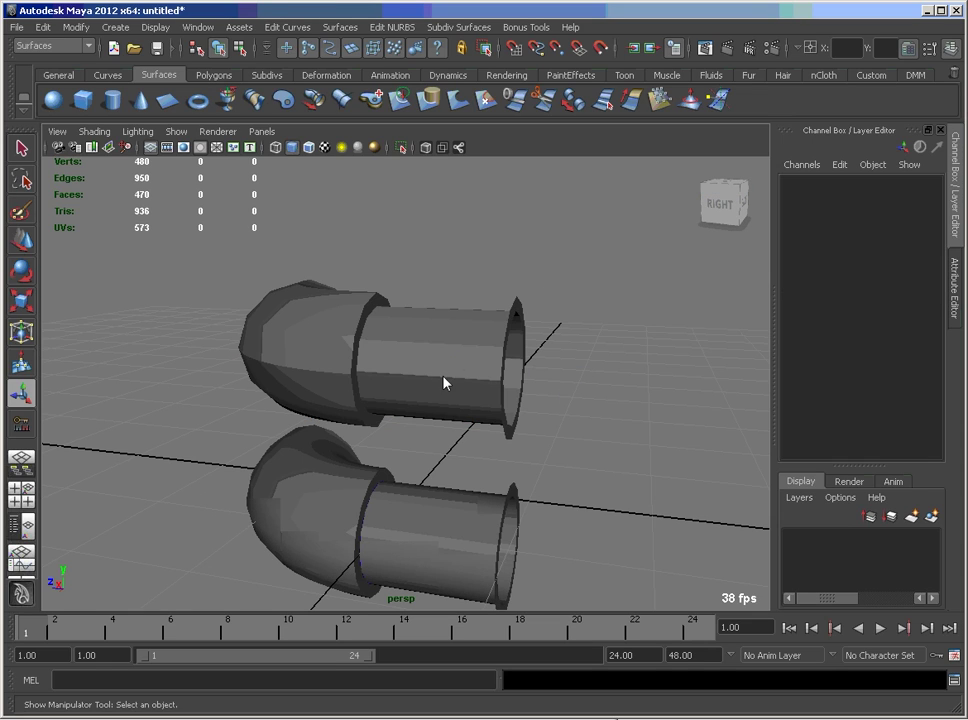
pyautogui.click(445, 383)
pyautogui.click(836, 370)
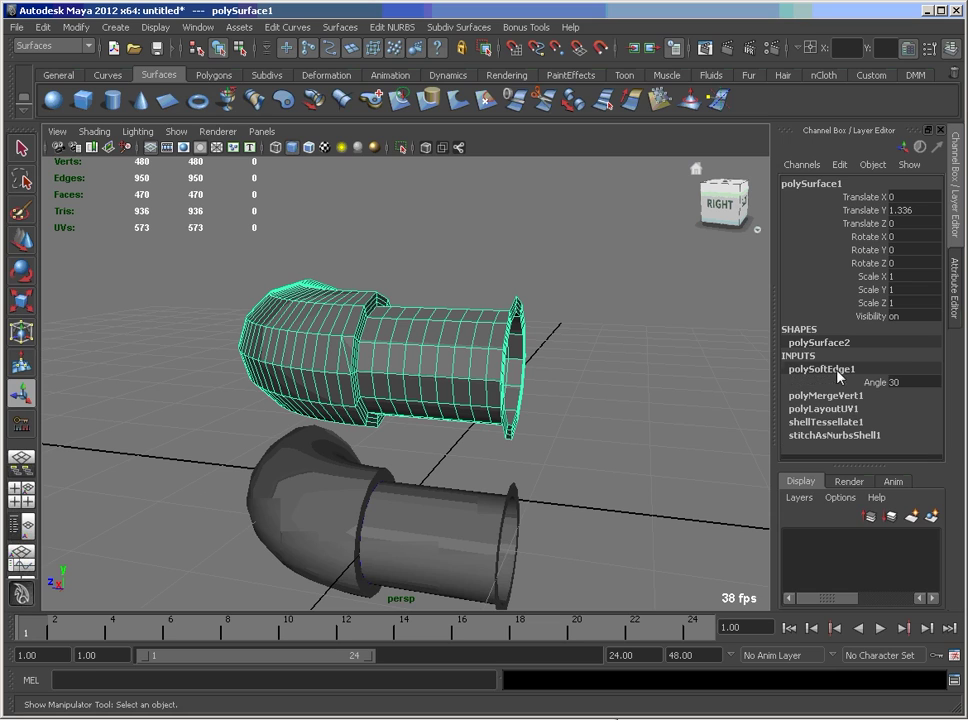
pyautogui.write('60')
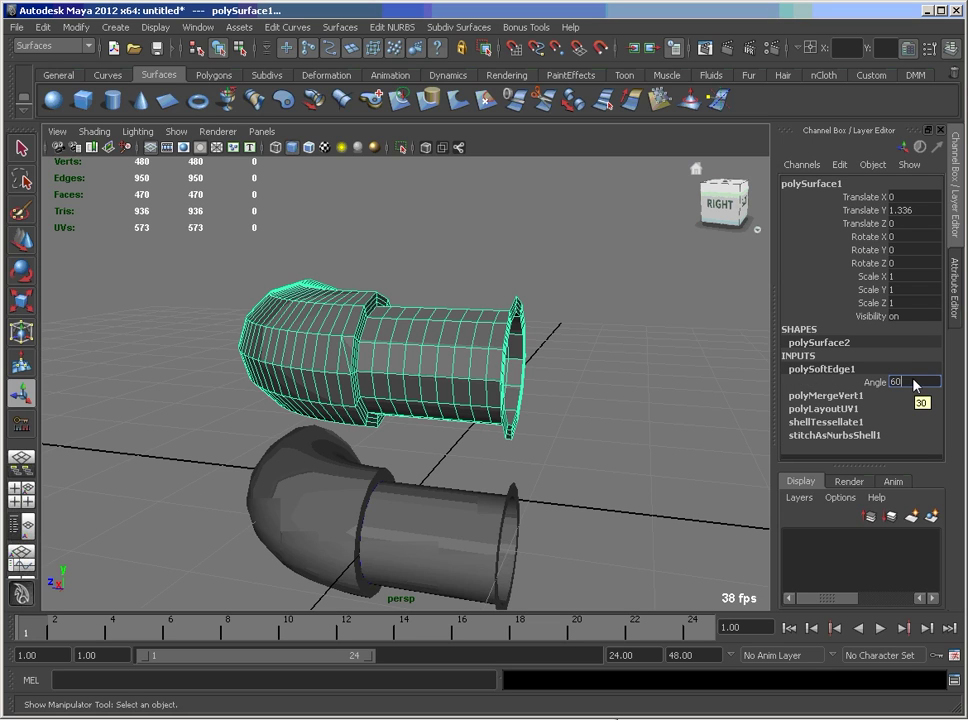
pyautogui.click(555, 374)
pyautogui.keyDown('alt'); pyautogui.moveTo(555, 374); pyautogui.dragTo(575, 378); pyautogui.keyUp('alt')
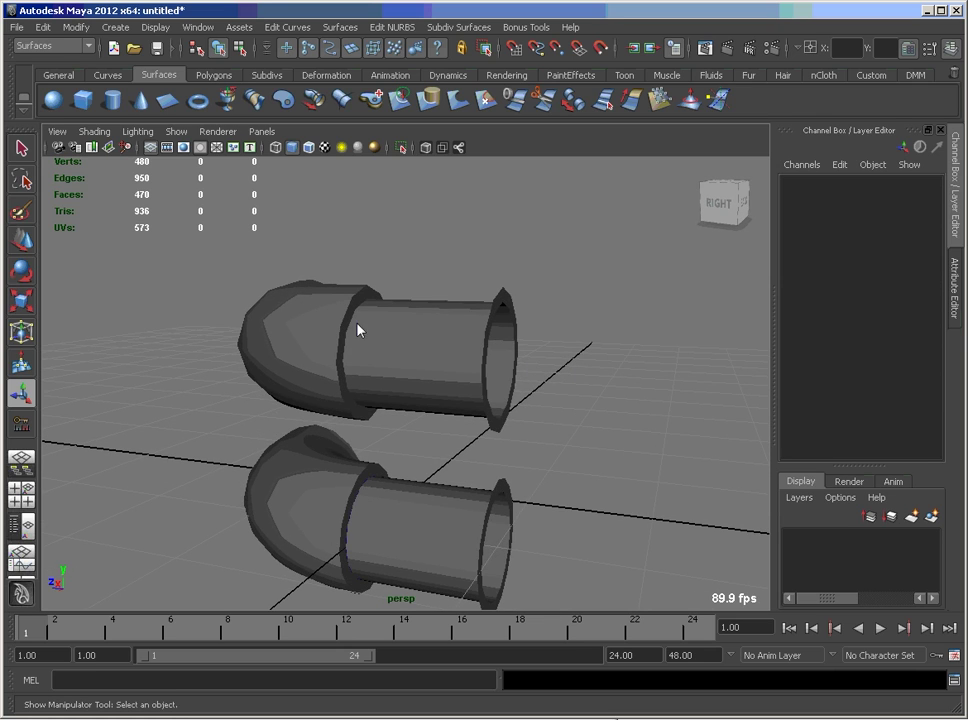
pyautogui.keyDown('alt'); pyautogui.moveTo(358, 333); pyautogui.dragTo(411, 391); pyautogui.keyUp('alt')
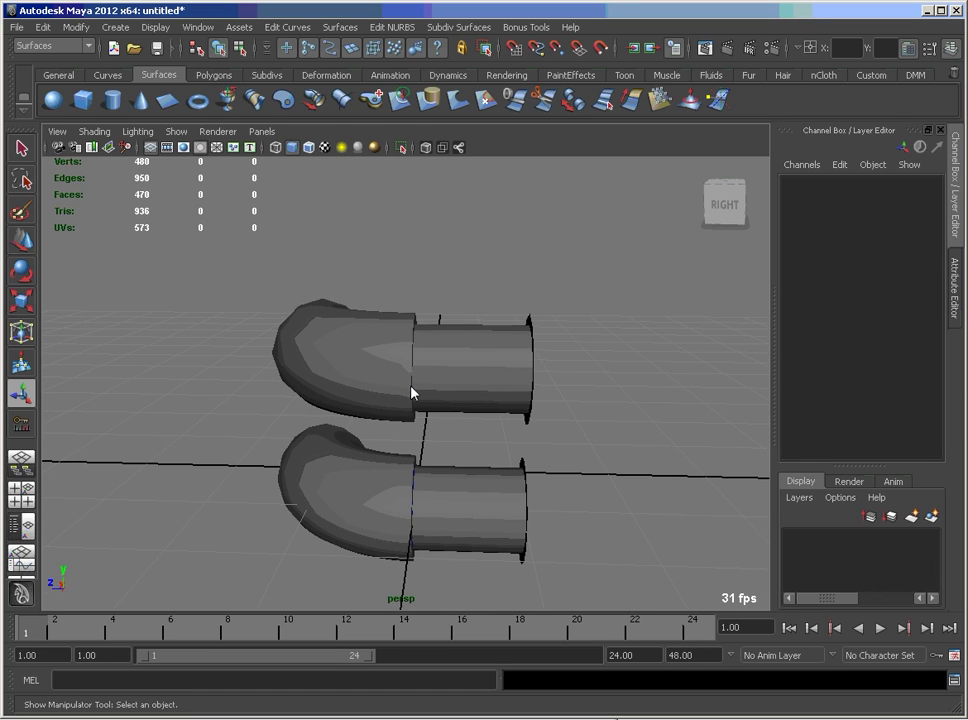
# Step: Select the upper pipe, lower straight section and NURBS elbow to review their OUTPUTS history
pyautogui.click(430, 382)
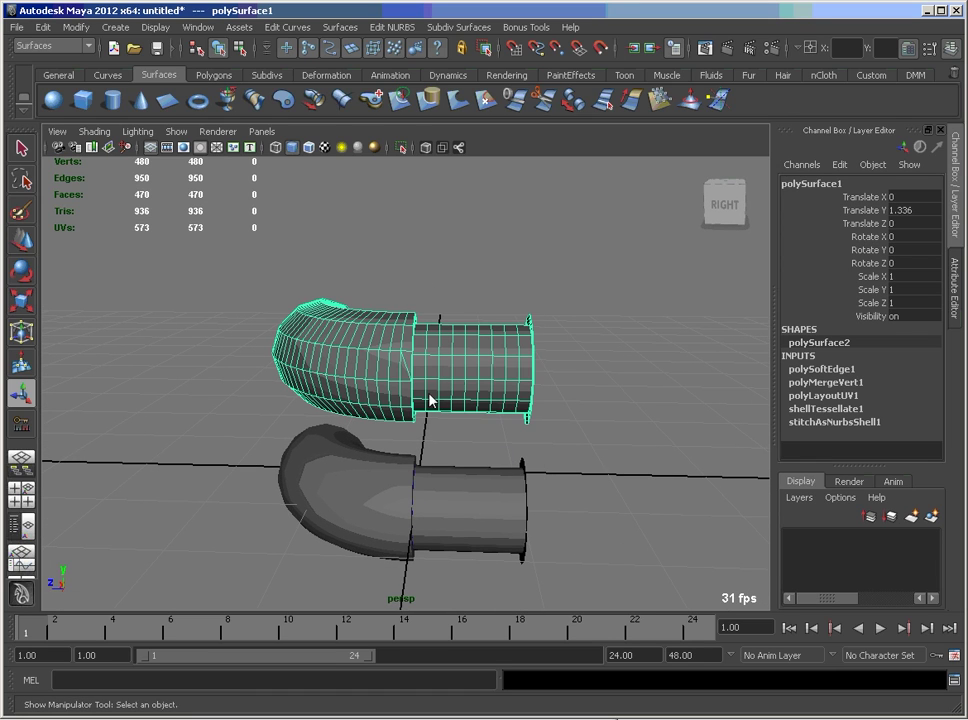
pyautogui.keyDown('alt'); pyautogui.moveTo(505, 455); pyautogui.dragTo(408, 410); pyautogui.keyUp('alt')
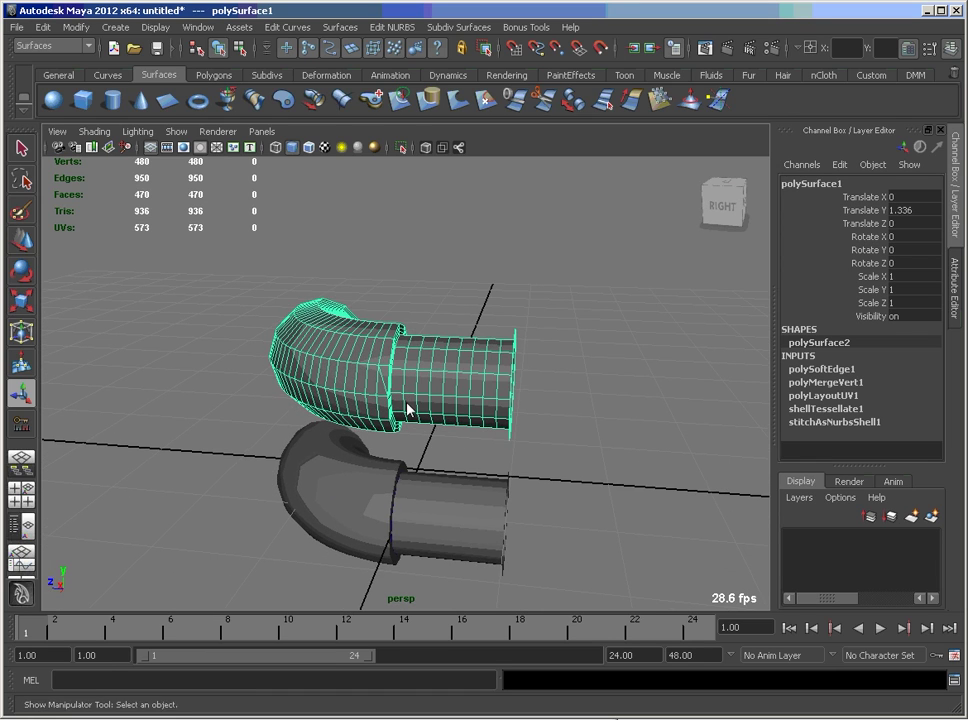
pyautogui.click(455, 520)
pyautogui.keyDown('alt'); pyautogui.moveTo(542, 462); pyautogui.dragTo(540, 350, button='middle'); pyautogui.keyUp('alt')
pyautogui.scroll(-2, 938, 408)
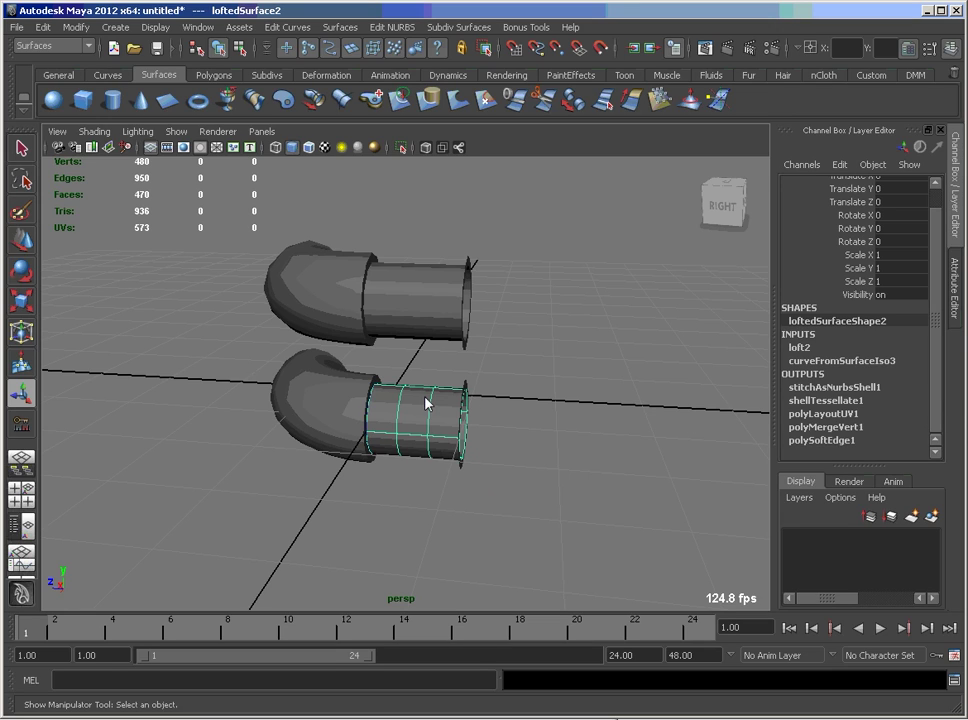
pyautogui.click(345, 412)
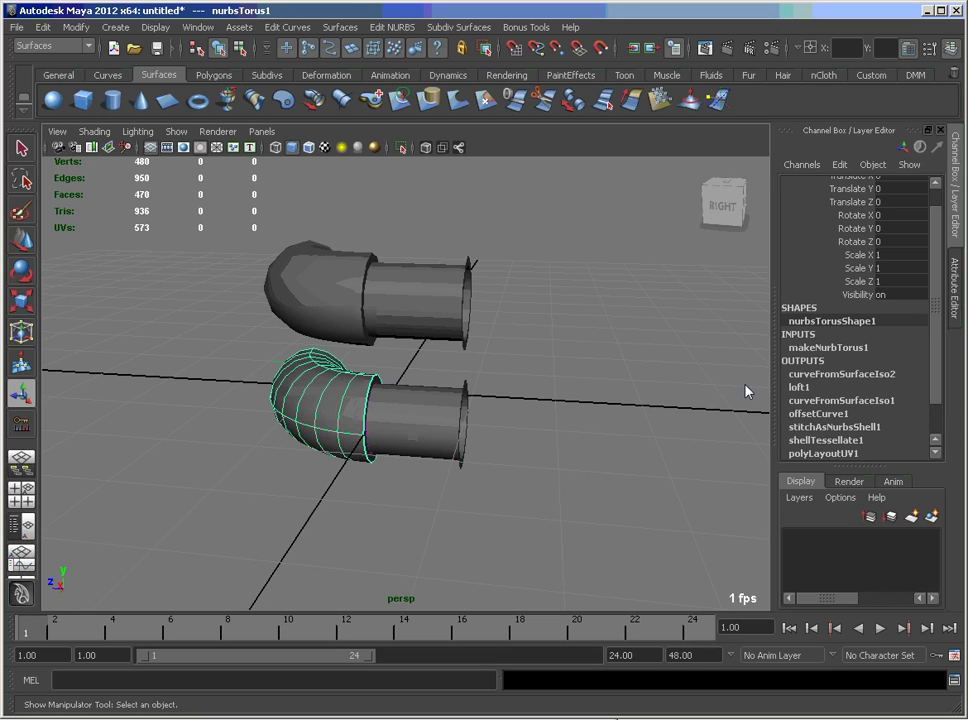
pyautogui.scroll(-1, 940, 397)
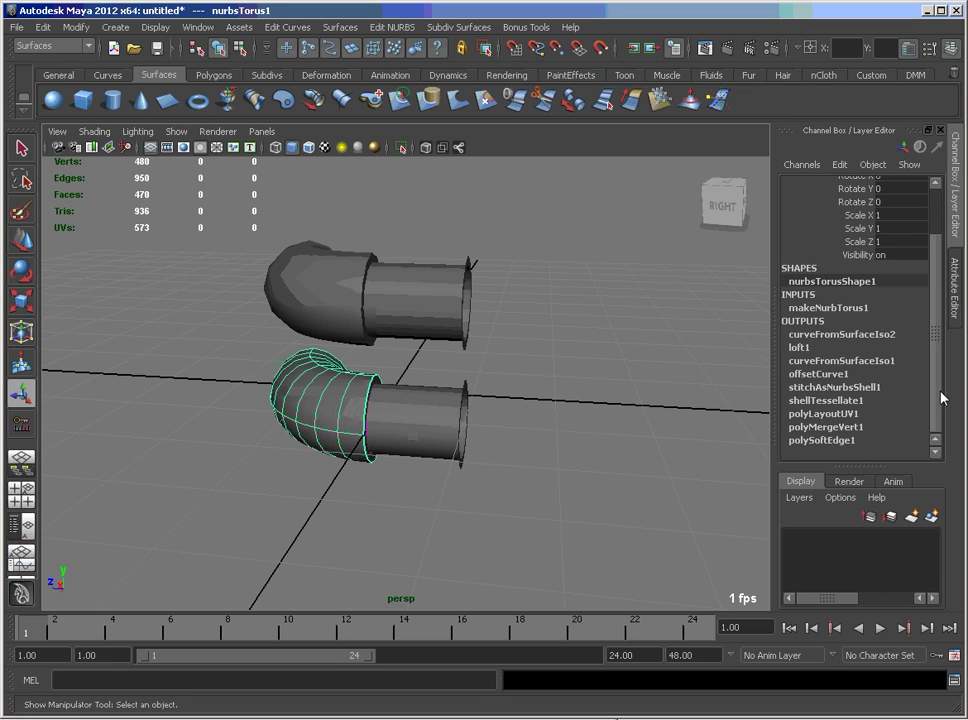
# Step: Set makeNurbTorus1 Spans to 11, checking the denser pipe with wireframe on shaded
pyautogui.click(826, 308)
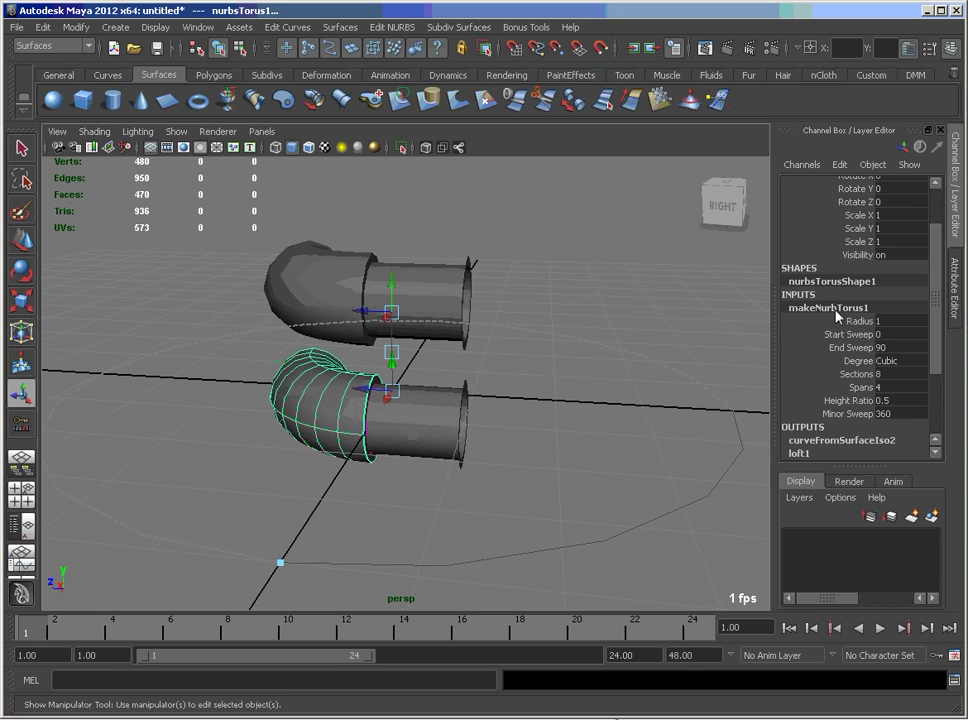
pyautogui.click(858, 387)
pyautogui.moveTo(647, 438); pyautogui.dragTo(706, 440, button='middle')
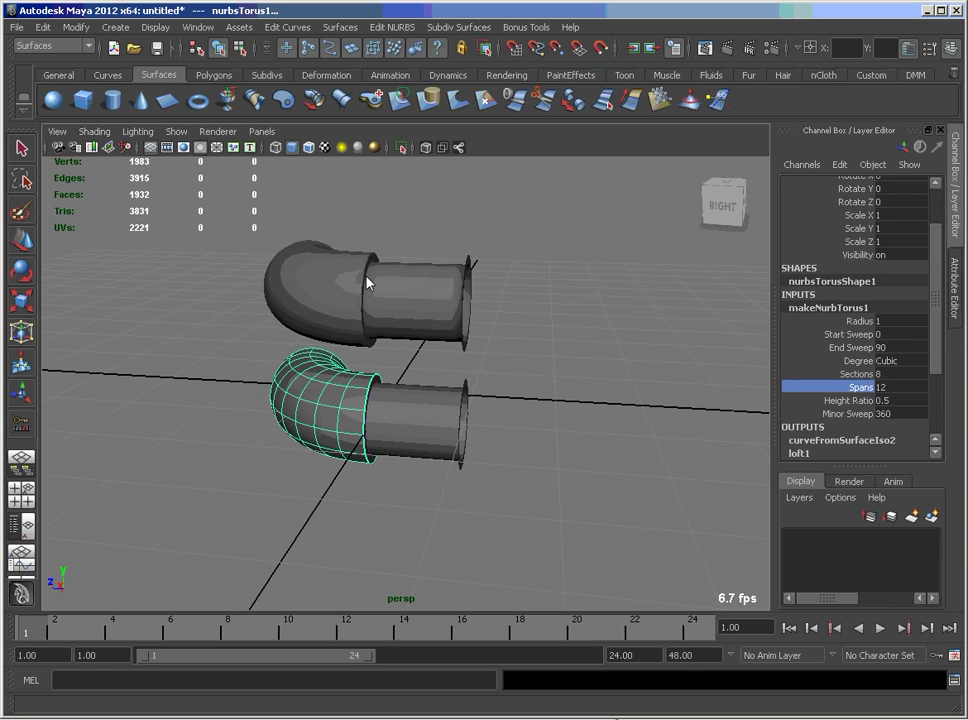
pyautogui.click(308, 147)
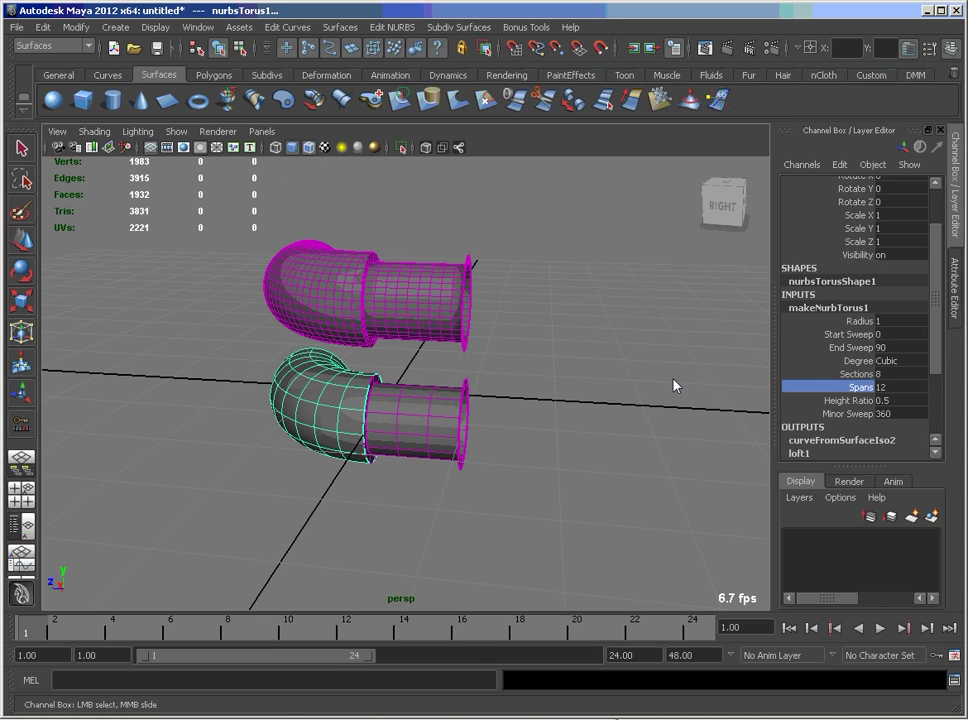
pyautogui.moveTo(670, 398); pyautogui.dragTo(561, 400, button='middle')
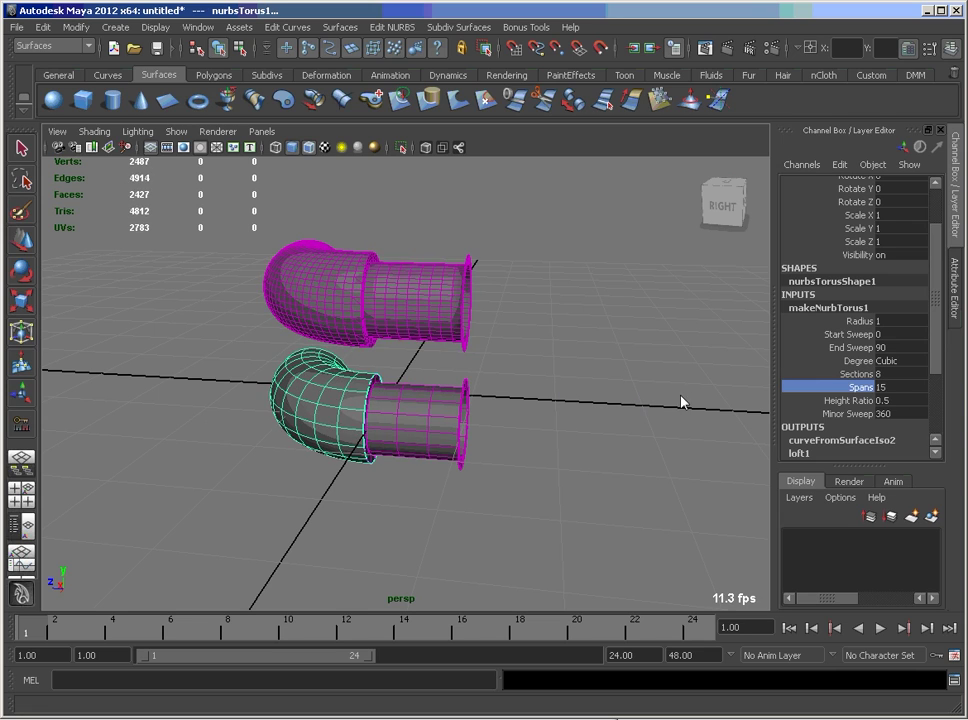
pyautogui.moveTo(593, 392); pyautogui.dragTo(352, 305, button='middle')
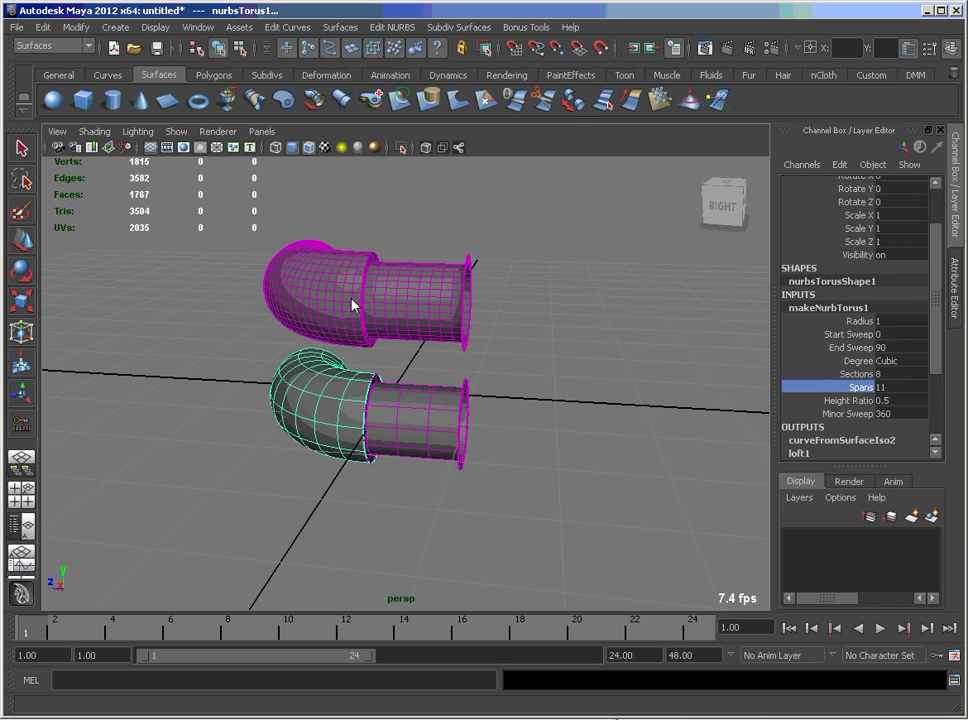
pyautogui.click(309, 147)
# Step: Deselect the elbow torus, orbit closer to both pipes, and bring up the Script Editor
pyautogui.press('t')
pyautogui.click(419, 223)
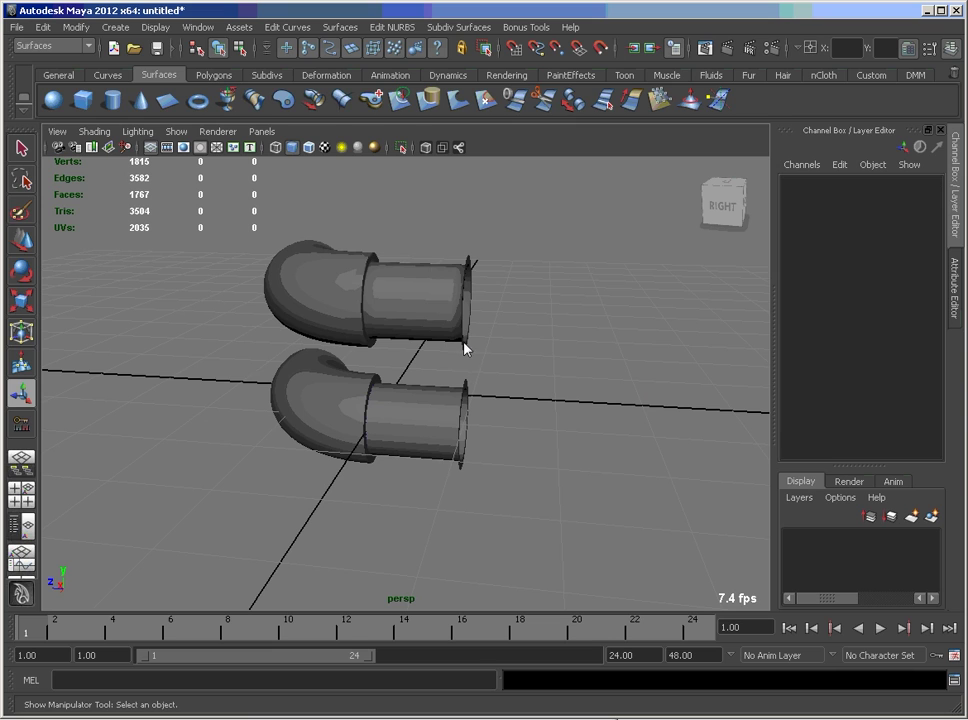
pyautogui.keyDown('alt'); pyautogui.moveTo(438, 322); pyautogui.dragTo(348, 329); pyautogui.keyUp('alt')
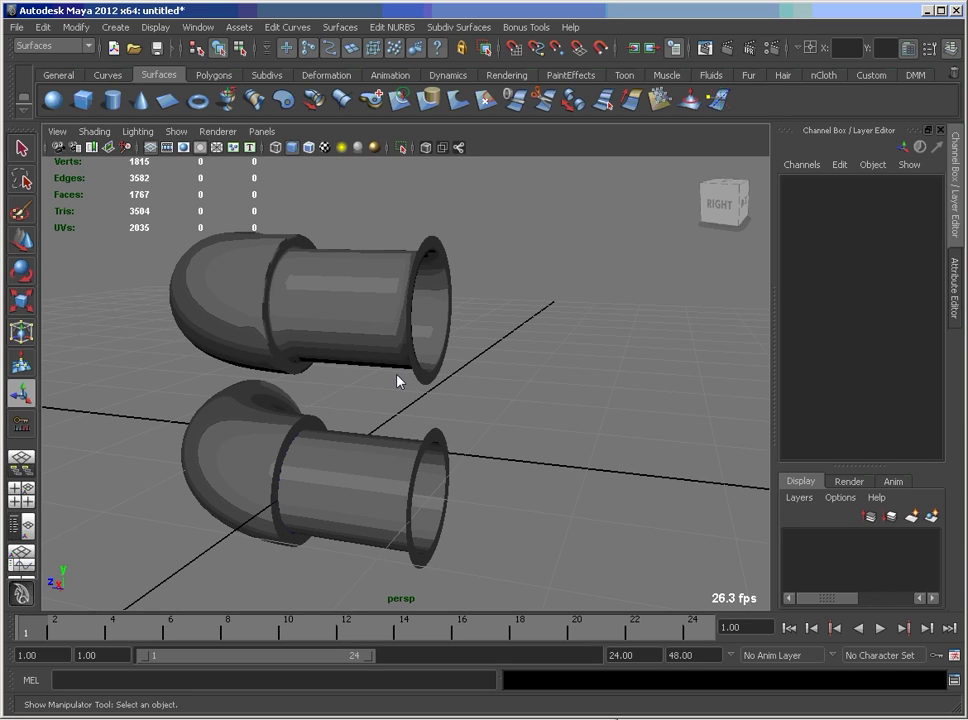
pyautogui.click(953, 686)
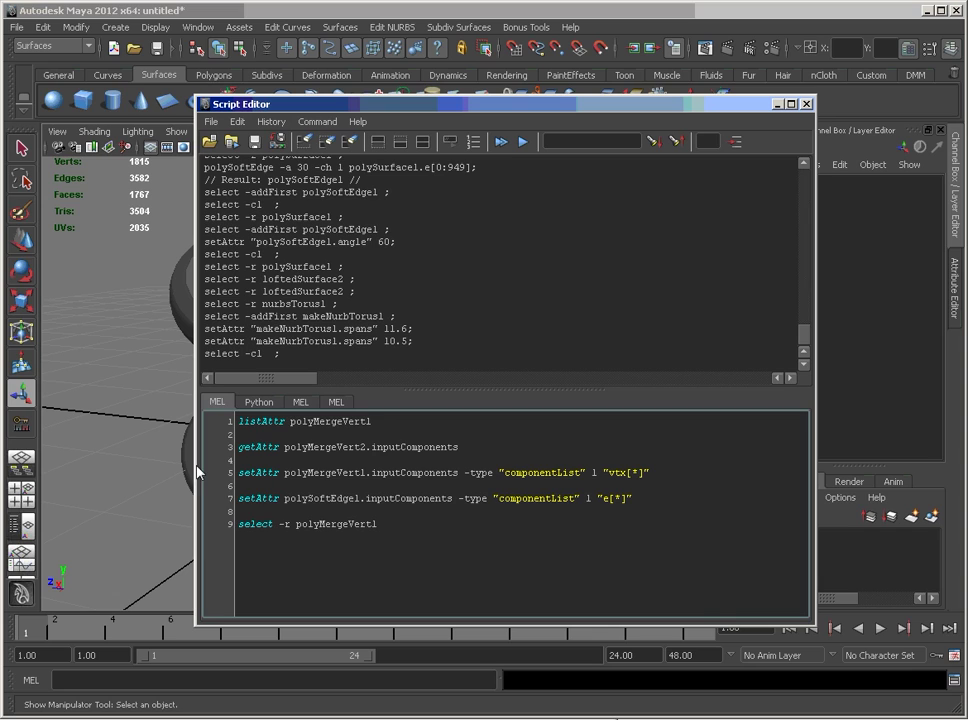
# Step: Widen the Script Editor and enlarge its MEL input font, then hide and reshow it
pyautogui.moveTo(196, 472); pyautogui.dragTo(54, 472)
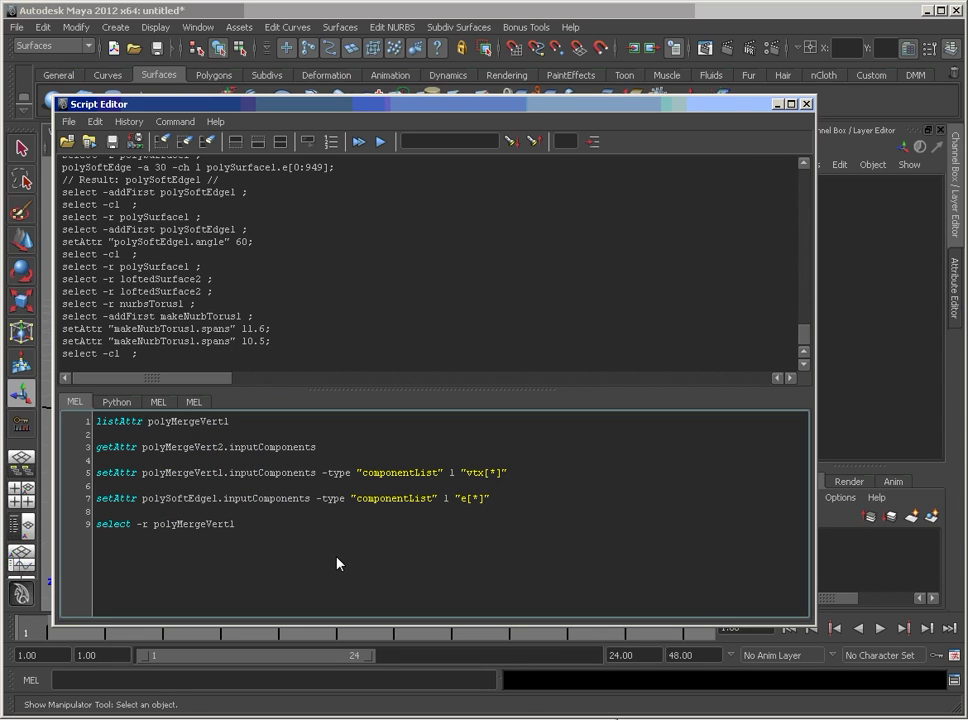
pyautogui.keyDown('ctrl'); pyautogui.scroll(4, 337, 562); pyautogui.keyUp('ctrl')
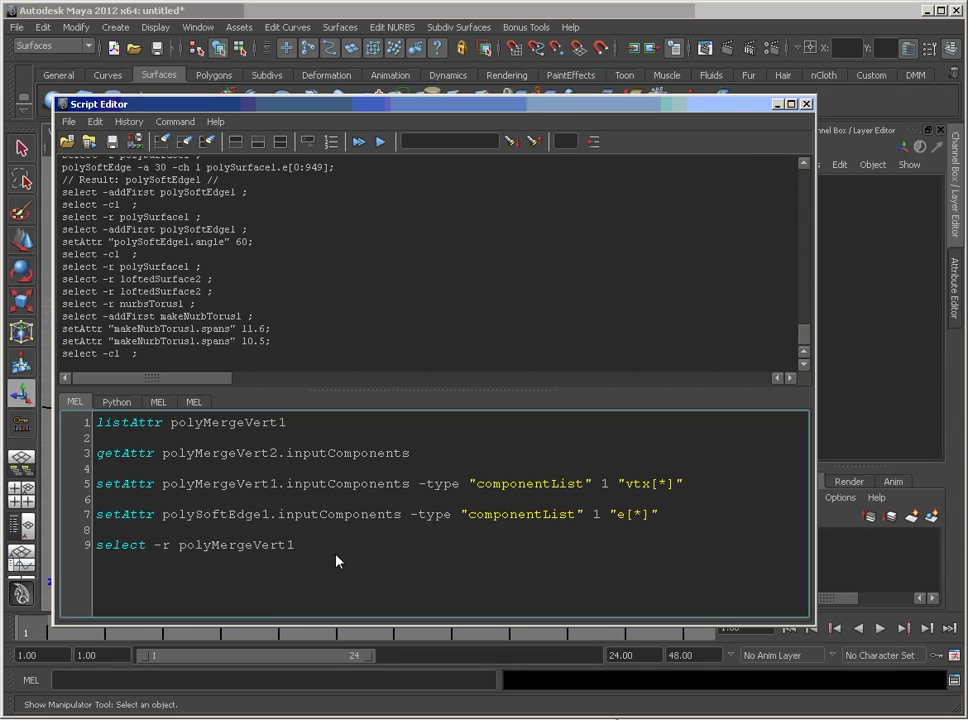
pyautogui.keyDown('ctrl'); pyautogui.scroll(2, 337, 562); pyautogui.keyUp('ctrl')
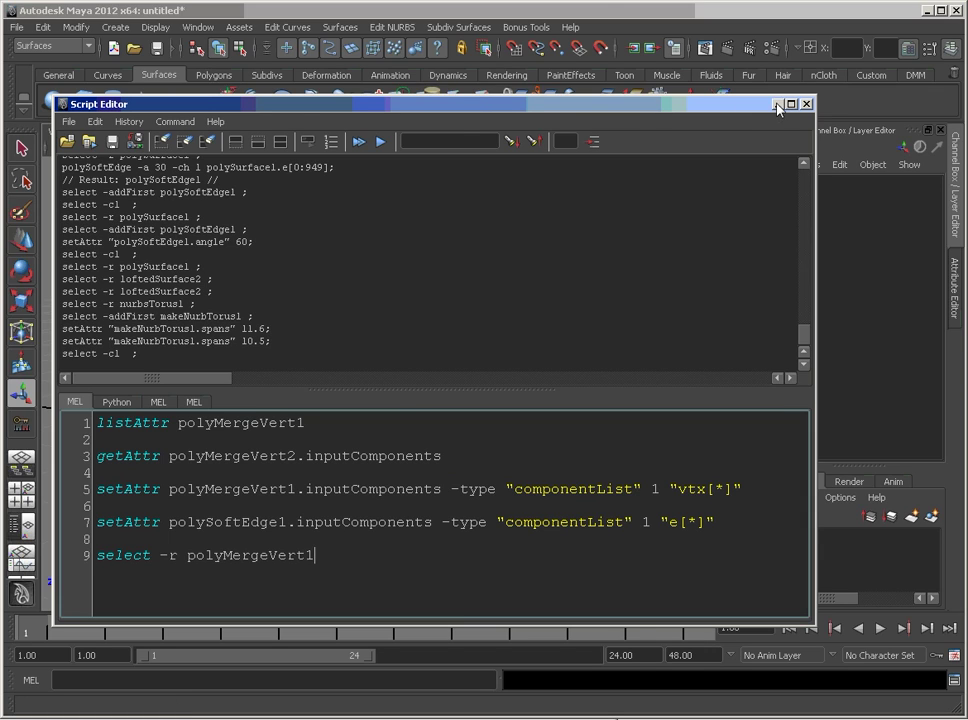
pyautogui.click(475, 355)
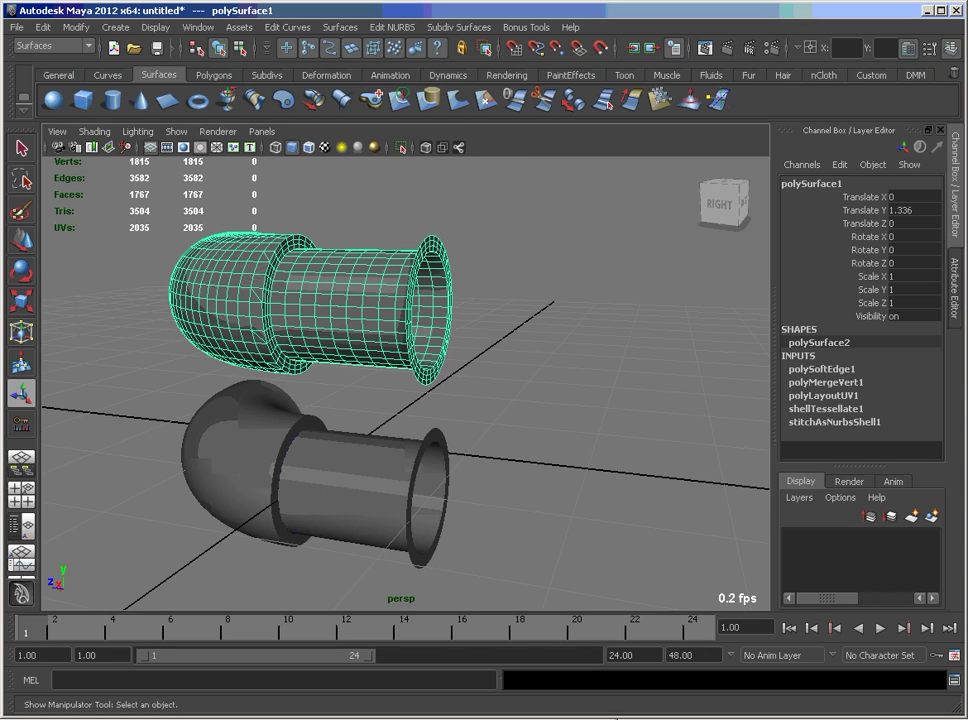
pyautogui.click(953, 679)
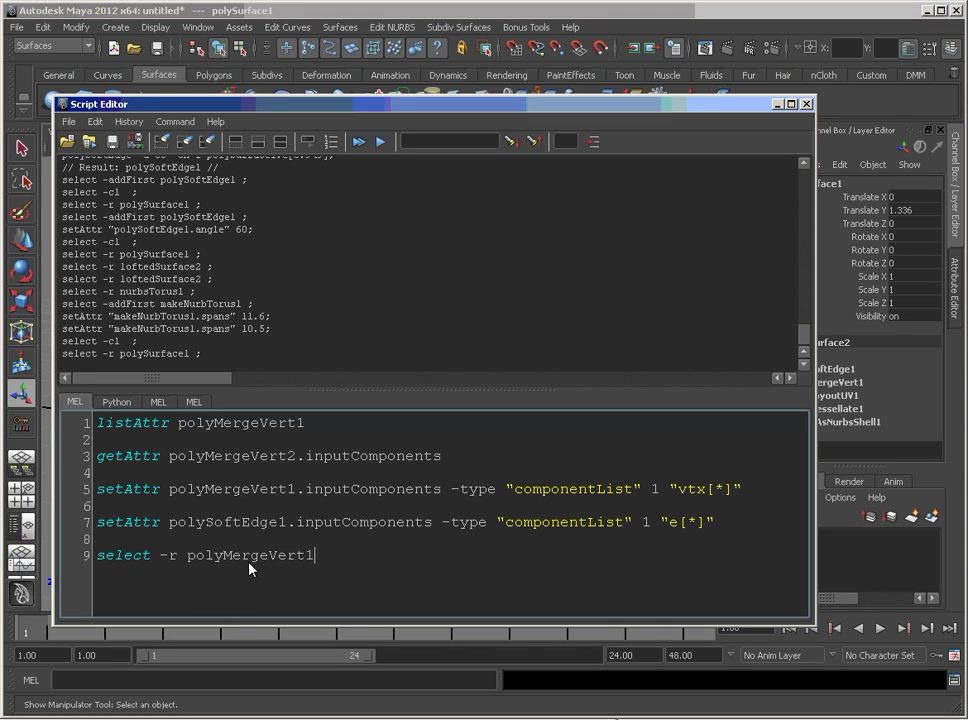
# Step: Run listAttr on polyMergeVert1 and pick out its inputComponents attribute
pyautogui.tripleClick(195, 428)
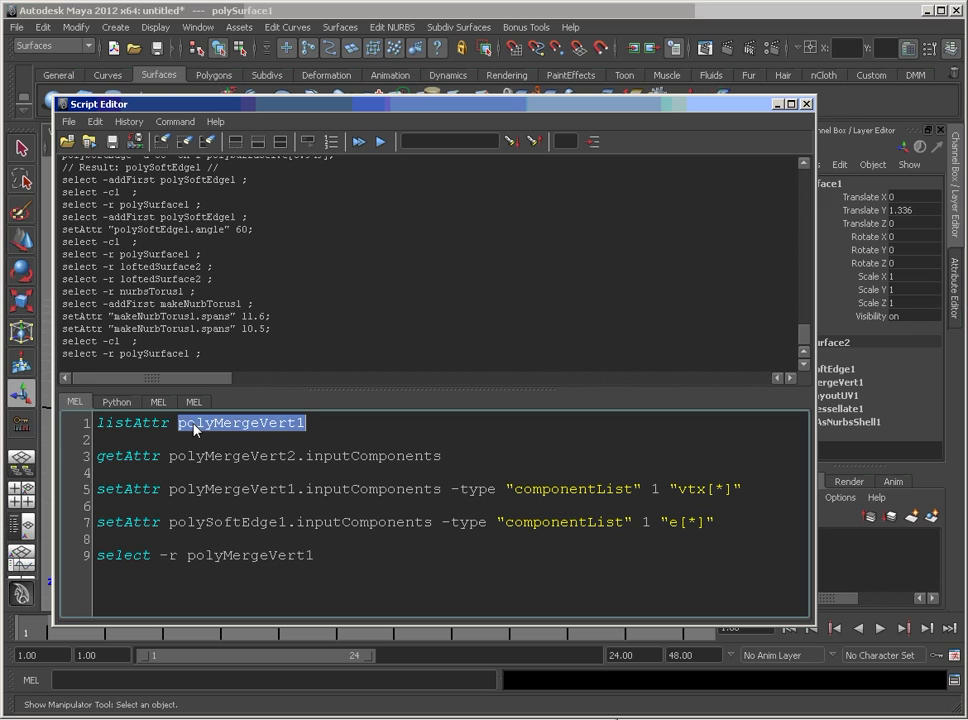
pyautogui.hotkey('ctrl', 'Return')
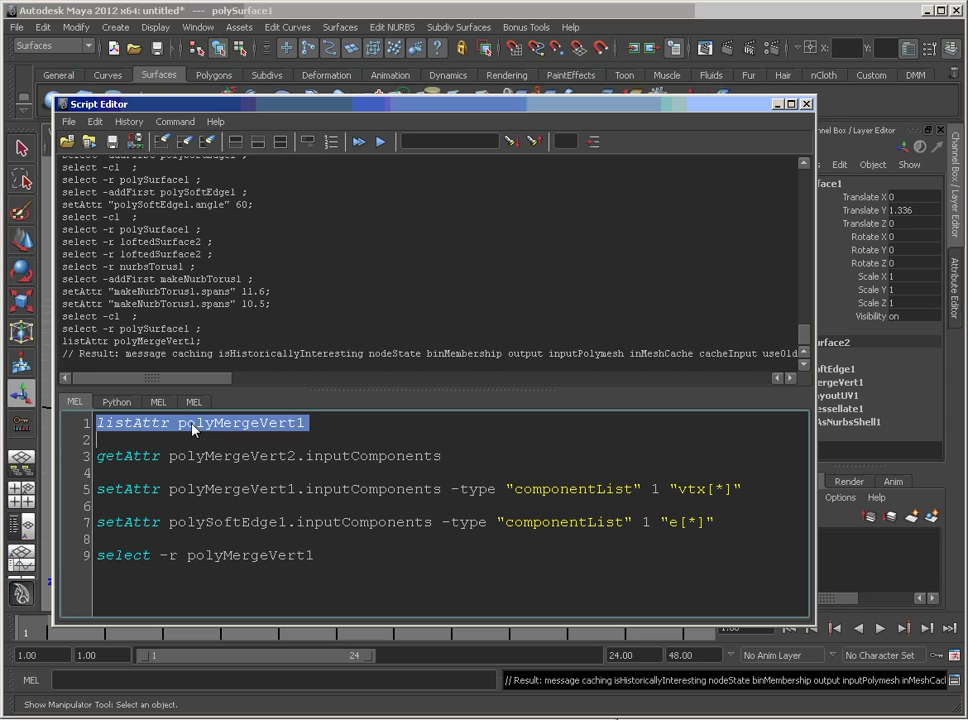
pyautogui.moveTo(161, 381); pyautogui.dragTo(335, 390)
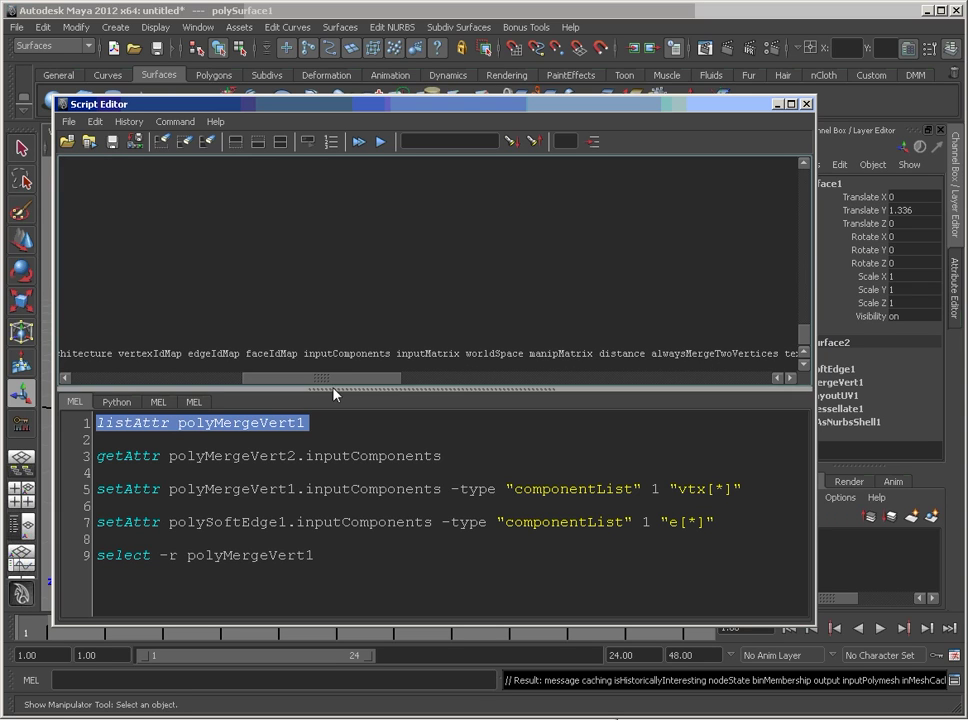
pyautogui.doubleClick(350, 357)
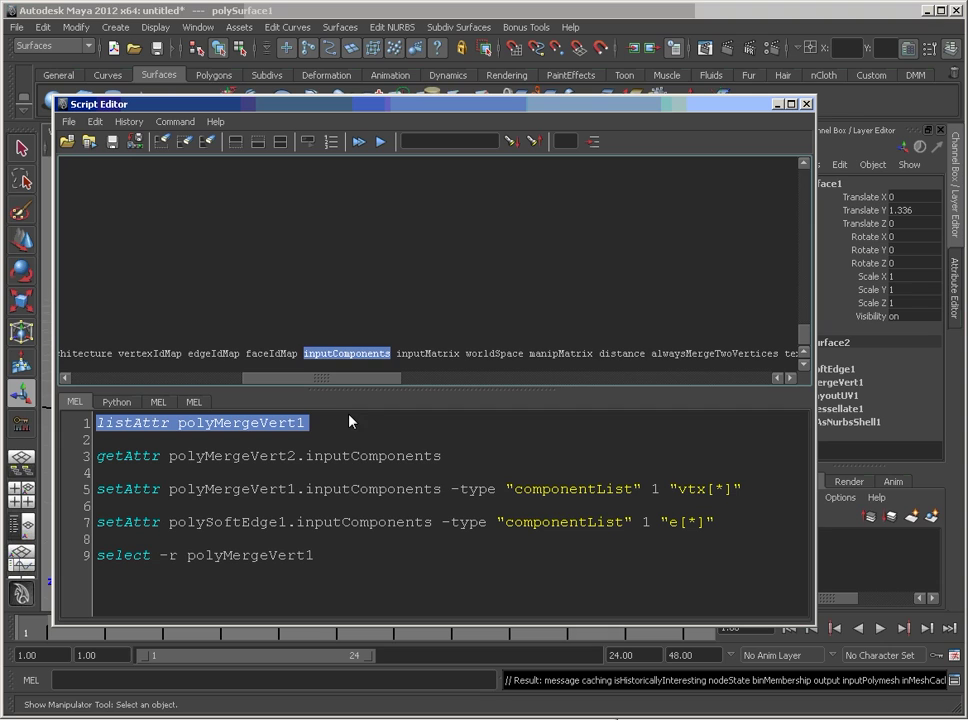
# Step: Correct the getAttr query from polyMergeVert2 to polyMergeVert1 and run it, returning vtx[0:590]
pyautogui.tripleClick(274, 456)
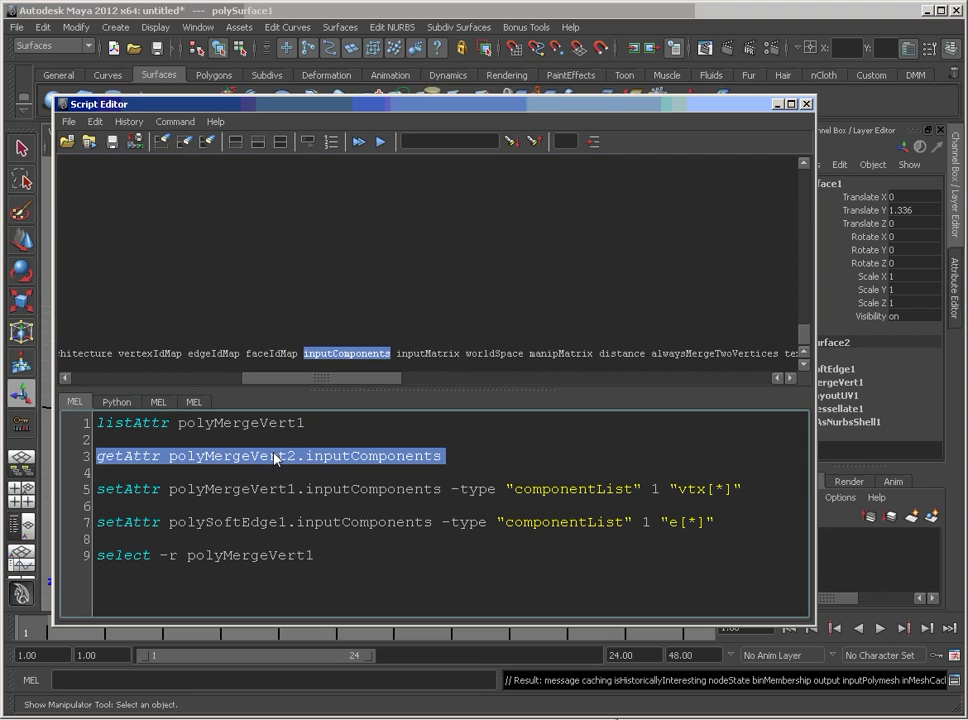
pyautogui.hotkey('ctrl', 'Return')
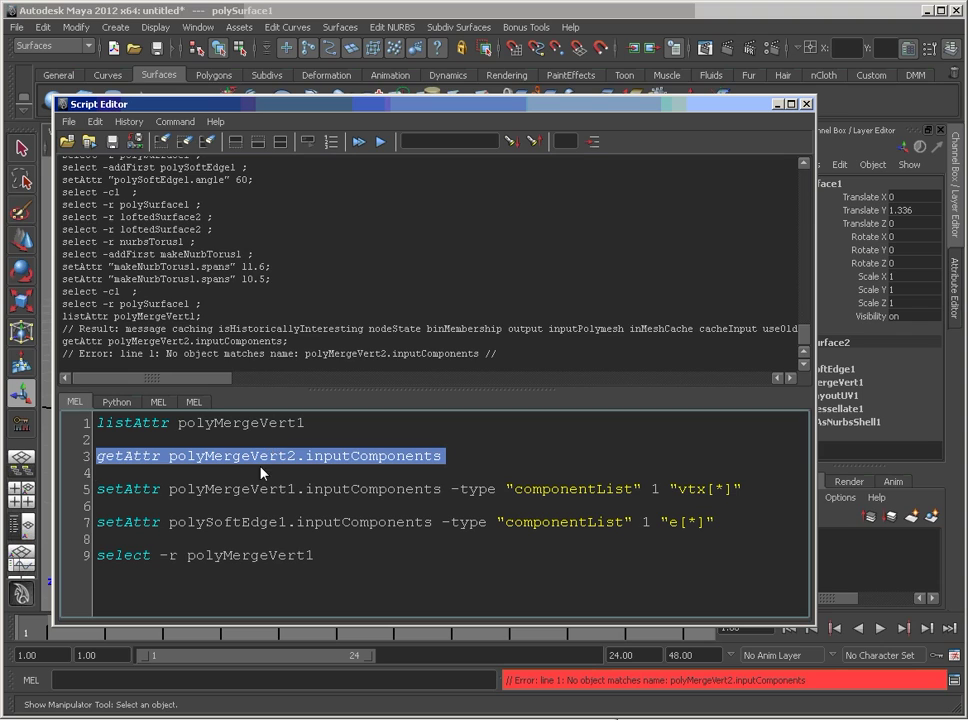
pyautogui.click(266, 456)
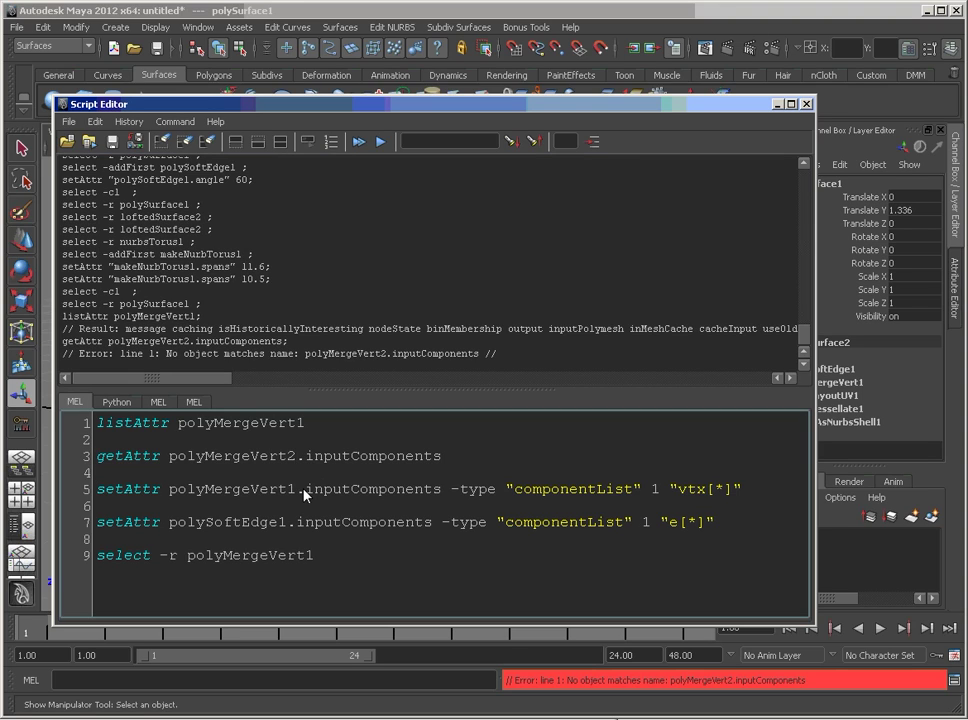
pyautogui.press('Right')
pyautogui.press('Right')
pyautogui.press('Right')
pyautogui.press('BackSpace')
pyautogui.write('1')
pyautogui.tripleClick(246, 460)
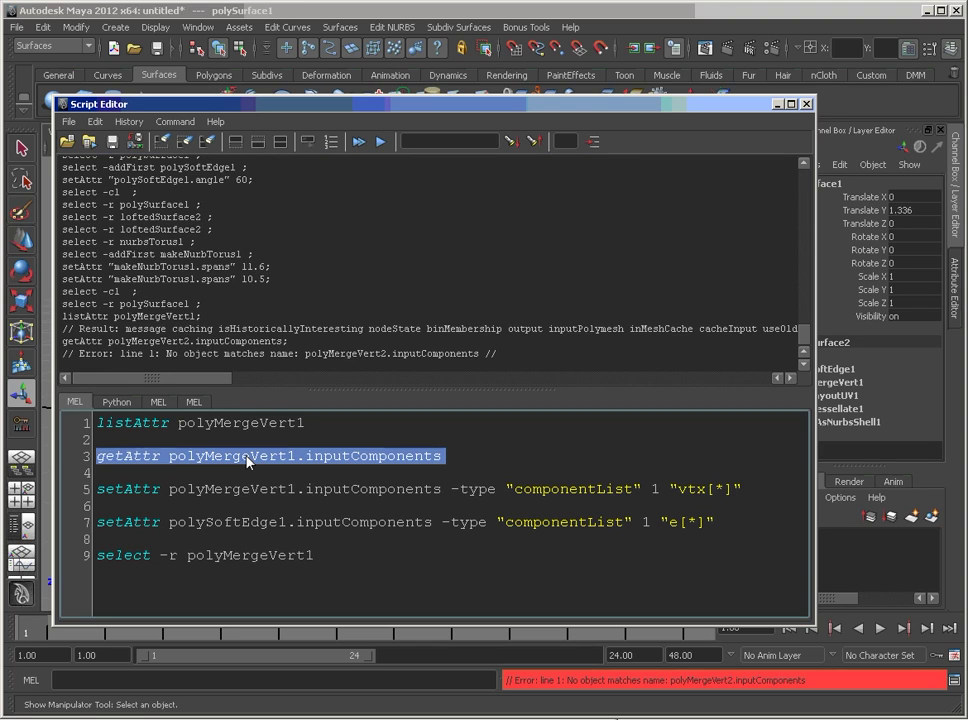
pyautogui.hotkey('ctrl', 'Return')
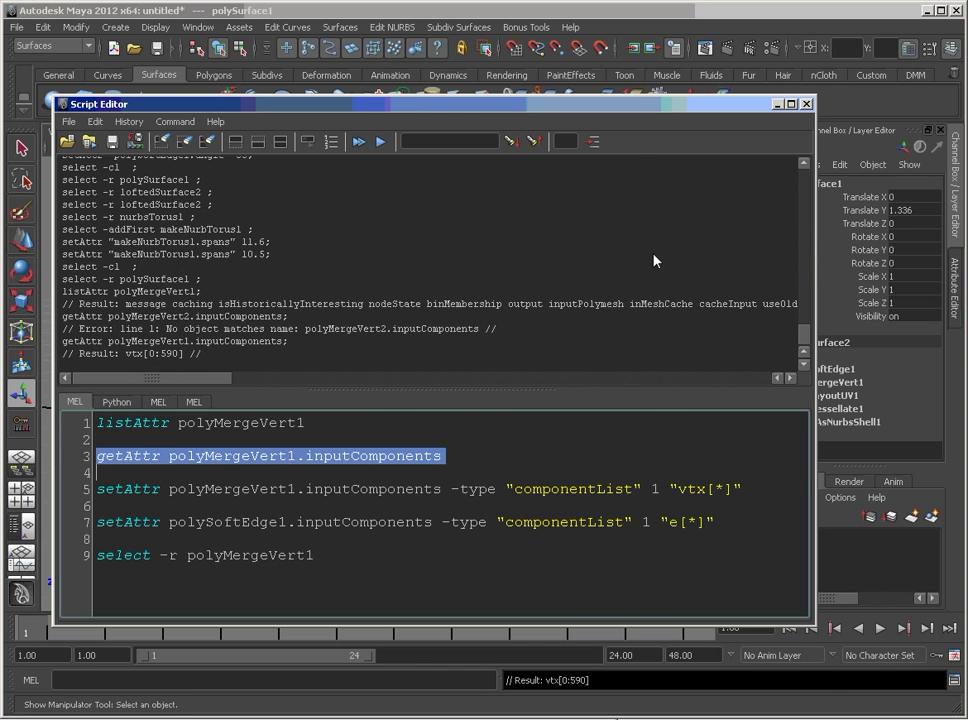
pyautogui.moveTo(448, 104); pyautogui.dragTo(455, 262)
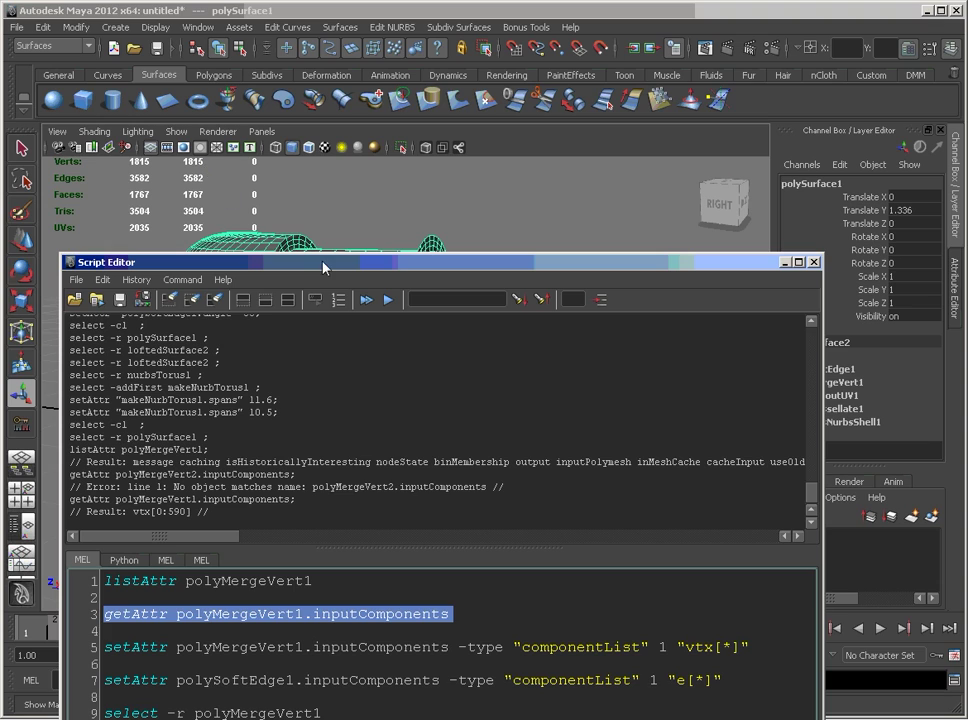
# Step: Examine the line 5 setAttr command: its -type "componentList" flag and "vtx[*]" value
pyautogui.moveTo(320, 263); pyautogui.dragTo(317, 52)
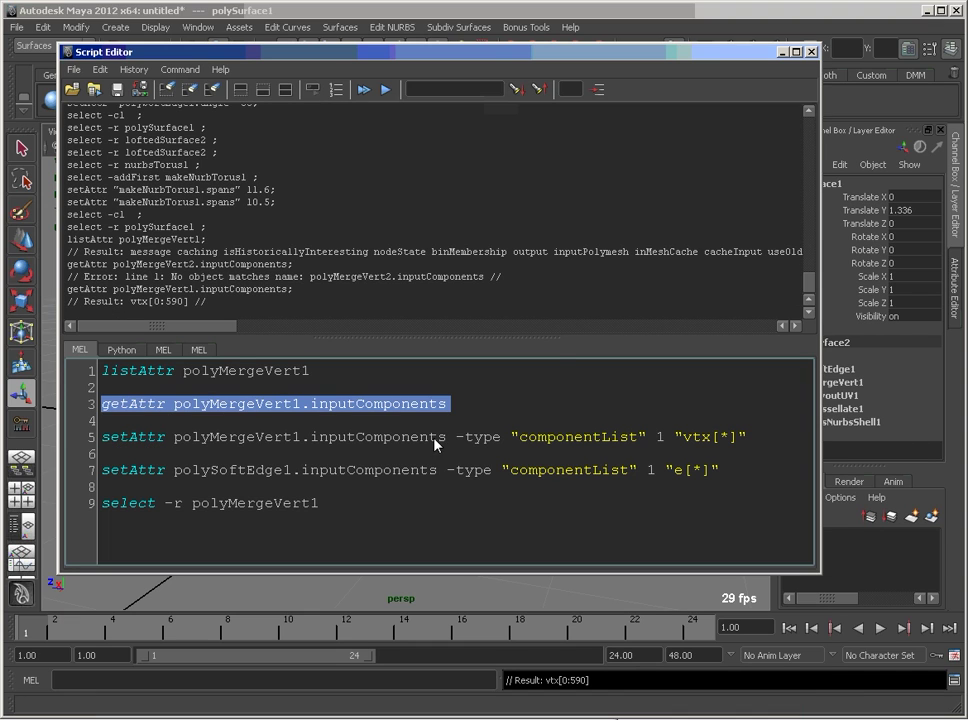
pyautogui.tripleClick(276, 444)
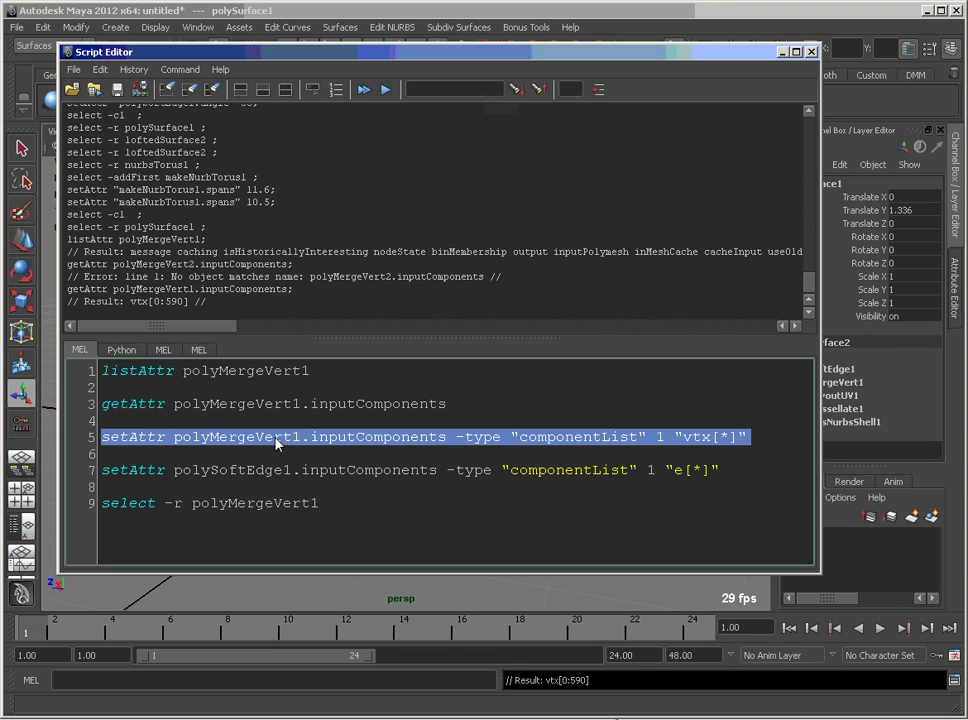
pyautogui.click(680, 443)
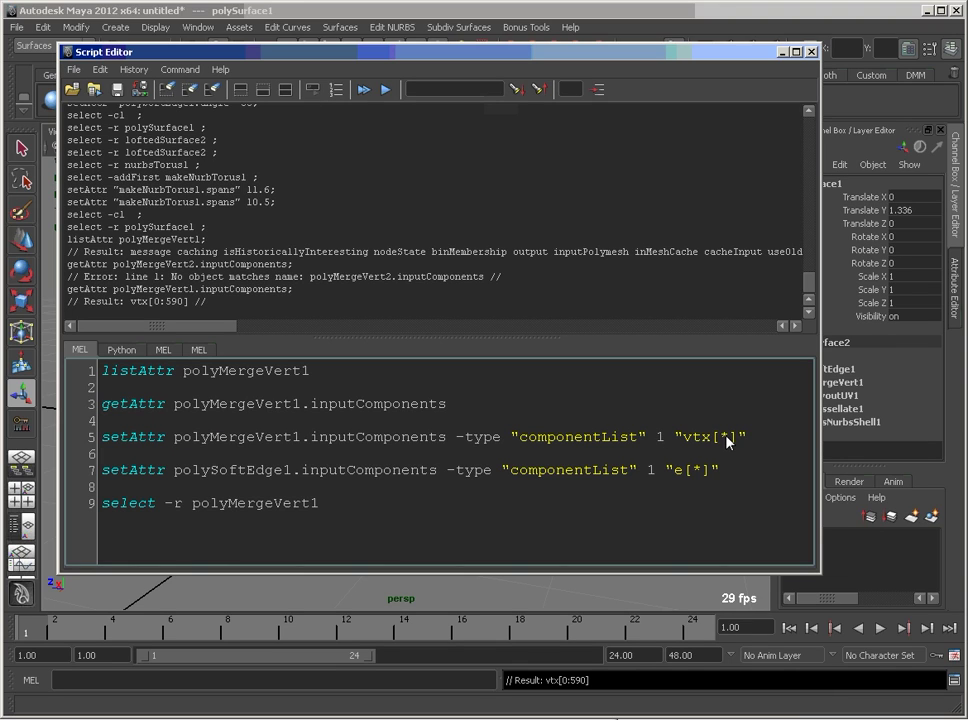
pyautogui.doubleClick(724, 441)
pyautogui.tripleClick(650, 438)
pyautogui.click(374, 438)
pyautogui.moveTo(106, 440); pyautogui.dragTo(438, 445)
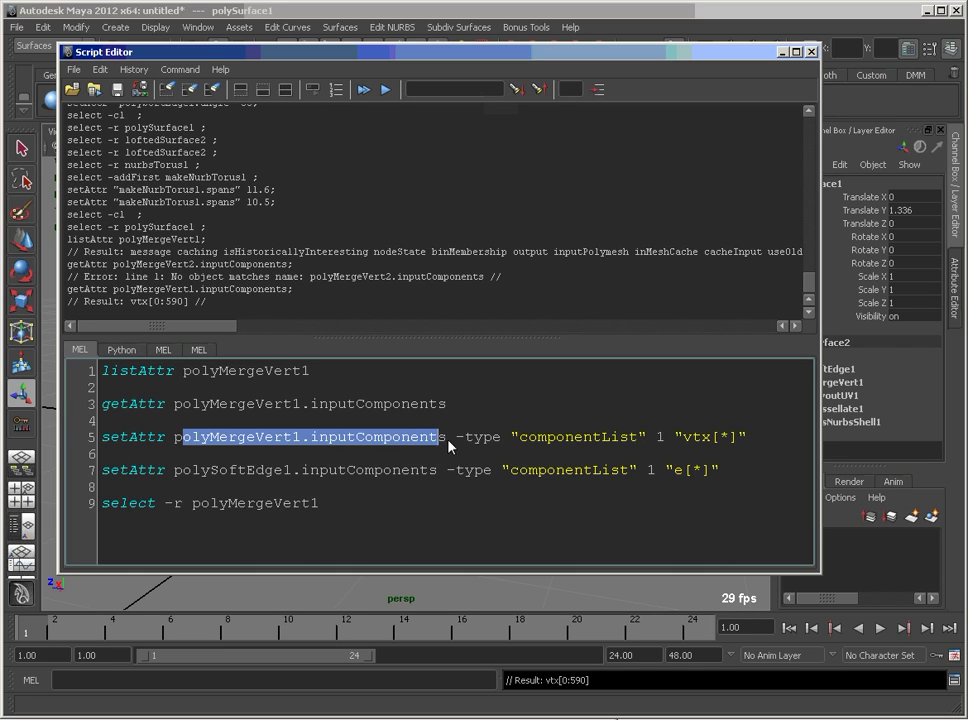
pyautogui.moveTo(459, 444); pyautogui.dragTo(503, 443)
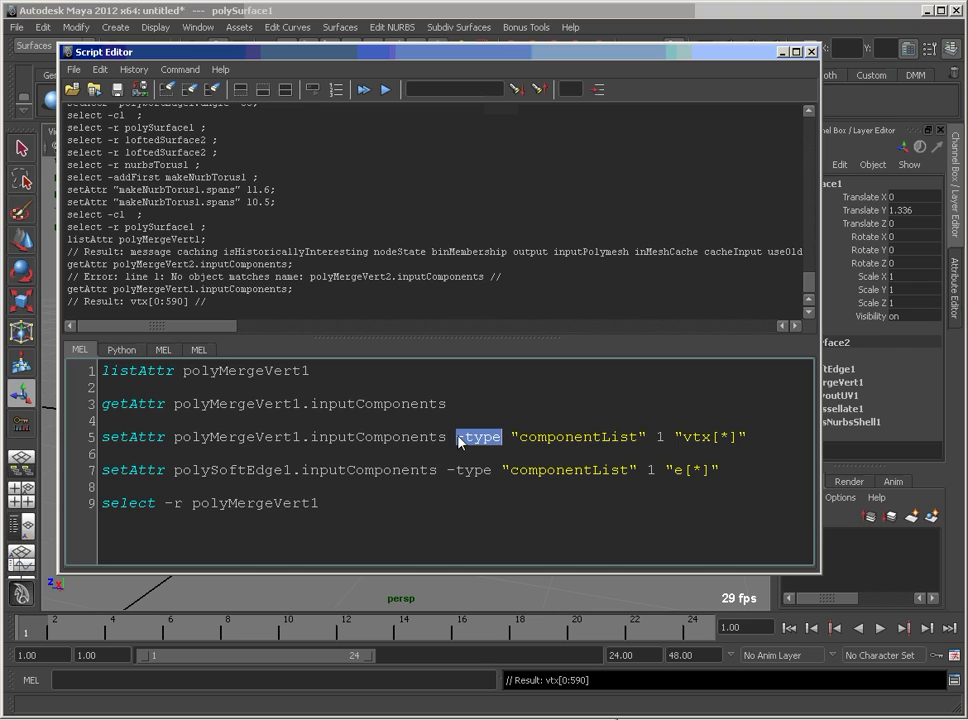
pyautogui.moveTo(458, 440); pyautogui.dragTo(655, 440)
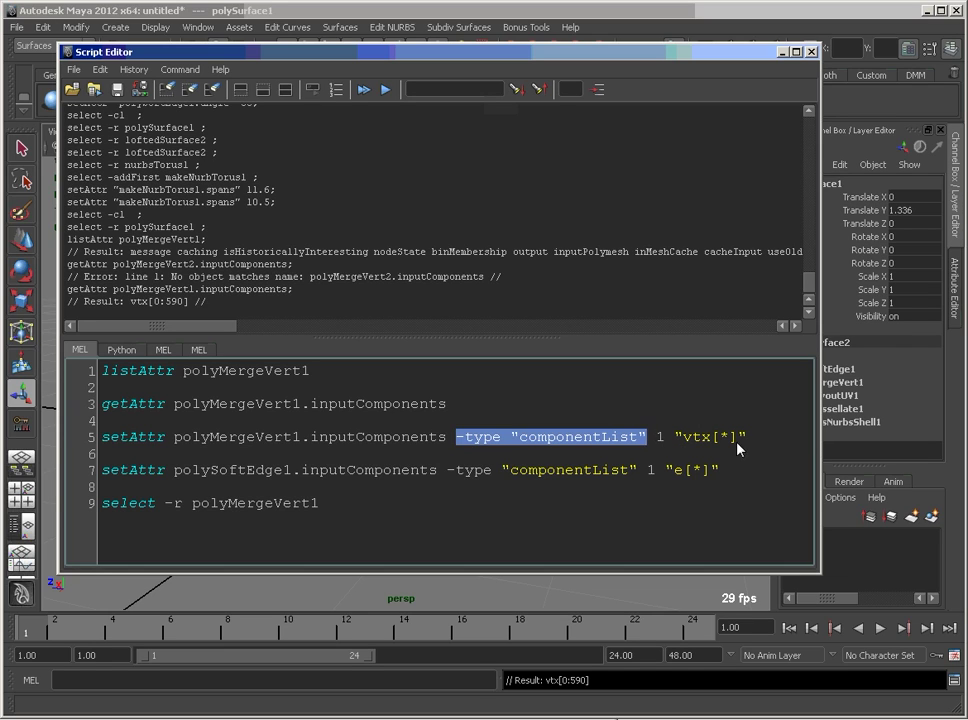
pyautogui.moveTo(674, 438); pyautogui.dragTo(768, 440)
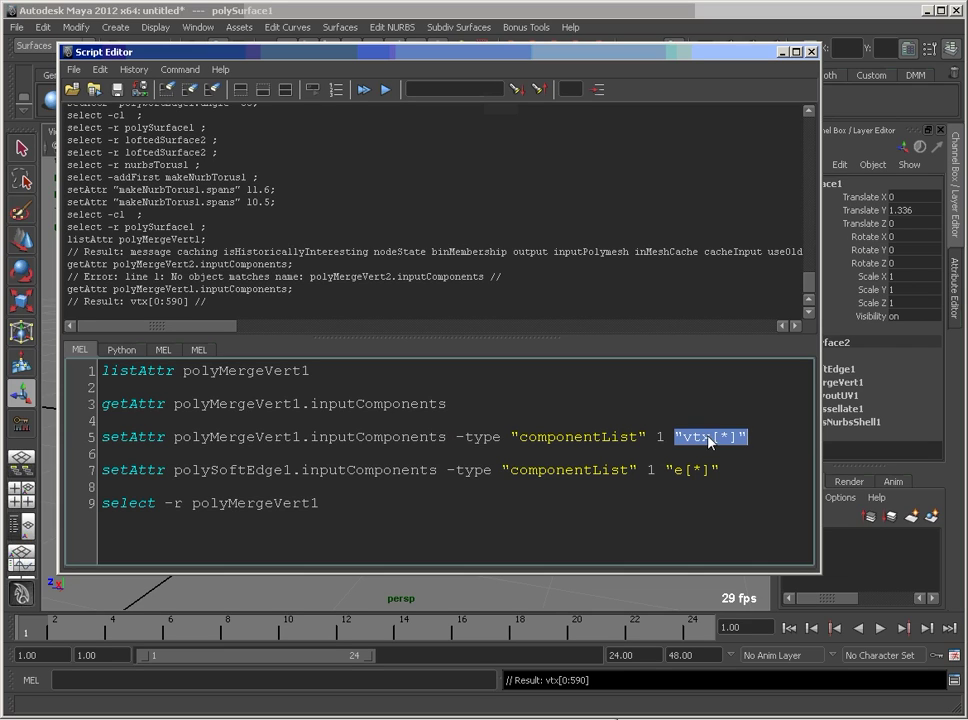
pyautogui.click(679, 443)
pyautogui.moveTo(724, 443); pyautogui.dragTo(746, 444)
# Step: Run the setAttr lines so polyMergeVert1 covers vtx[*] and polySoftEdge1 covers e[*]
pyautogui.tripleClick(706, 443)
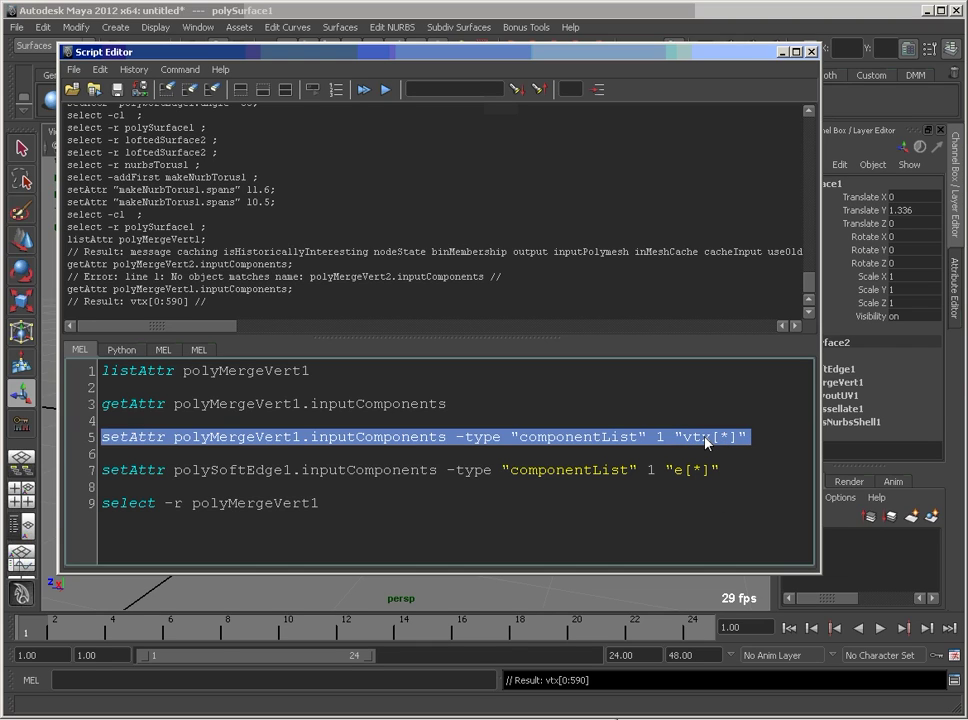
pyautogui.hotkey('ctrl', 'Return')
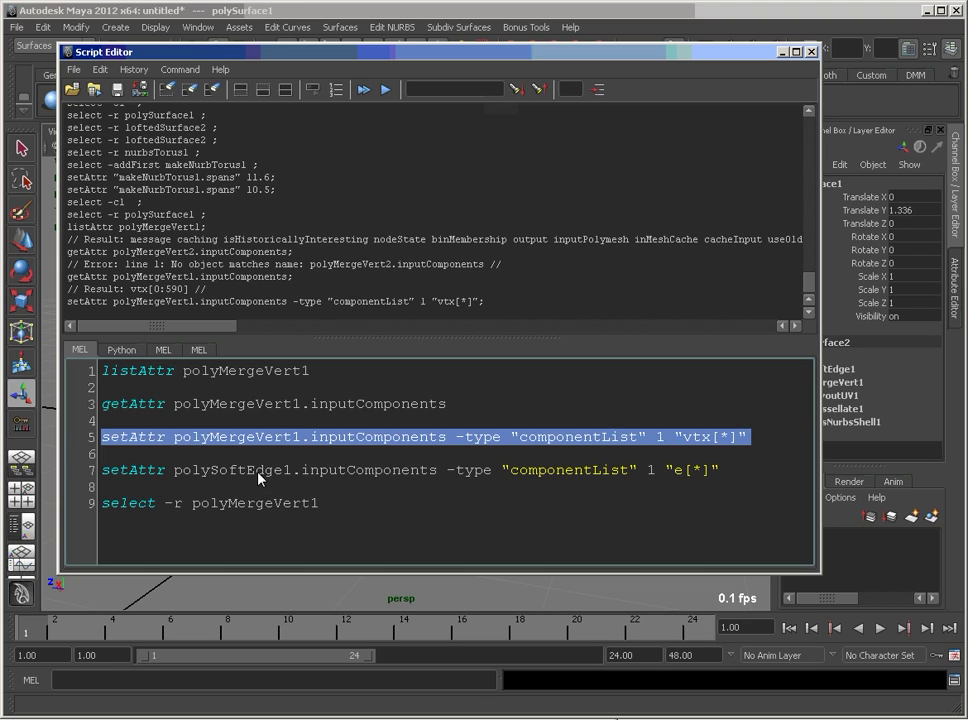
pyautogui.doubleClick(230, 470)
pyautogui.click(674, 474)
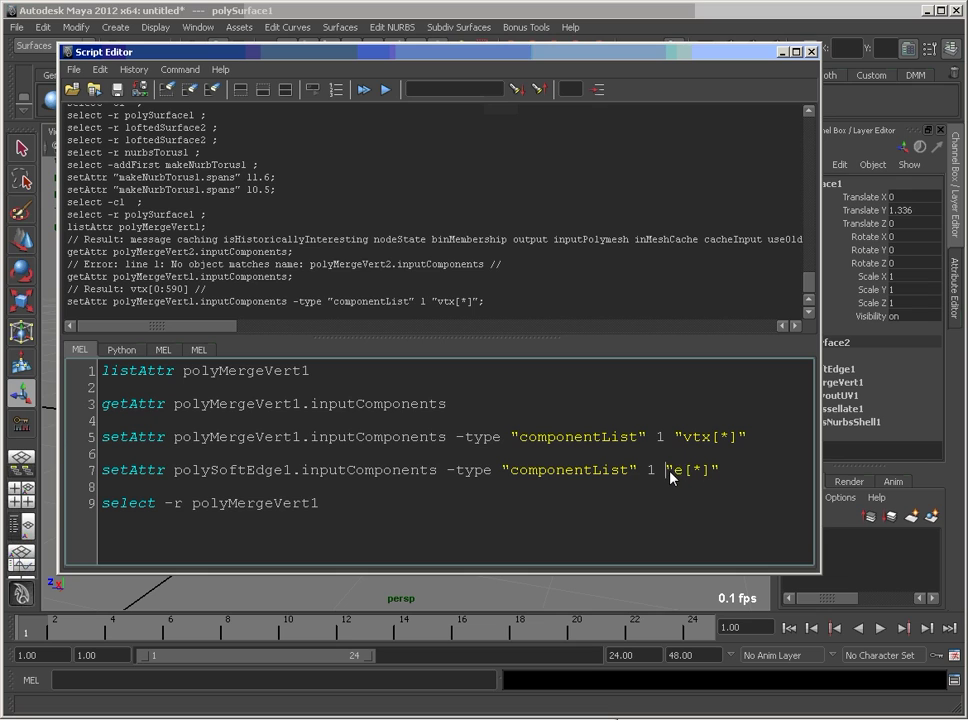
pyautogui.tripleClick(672, 477)
pyautogui.hotkey('ctrl', 'Return')
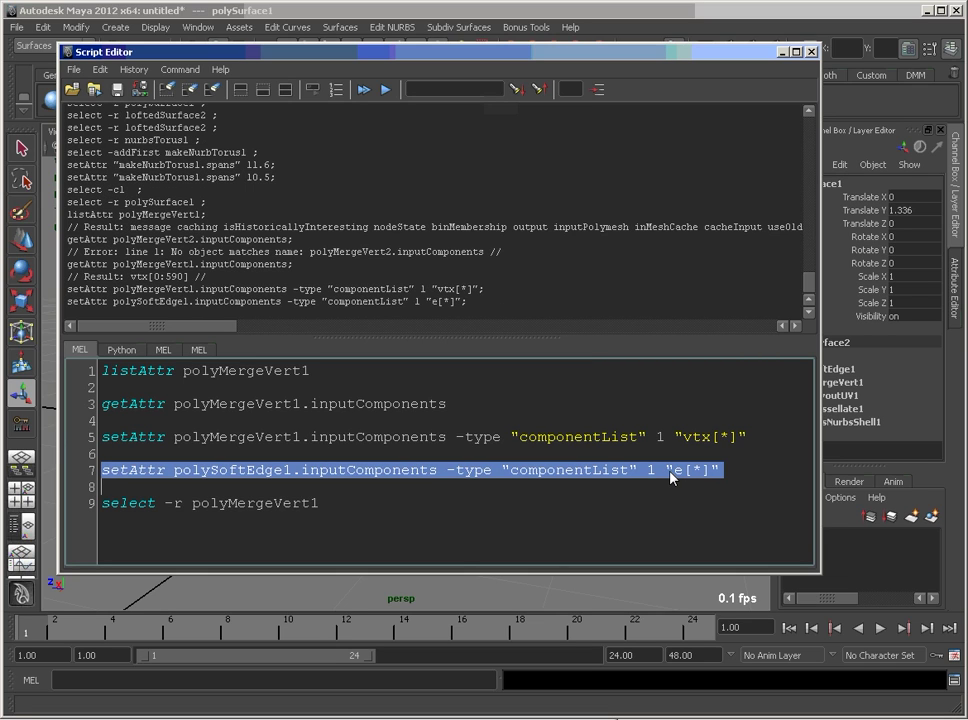
# Step: Deselect the poly pipe and select the lower elbow torus nurbsTorus1
pyautogui.click(590, 38)
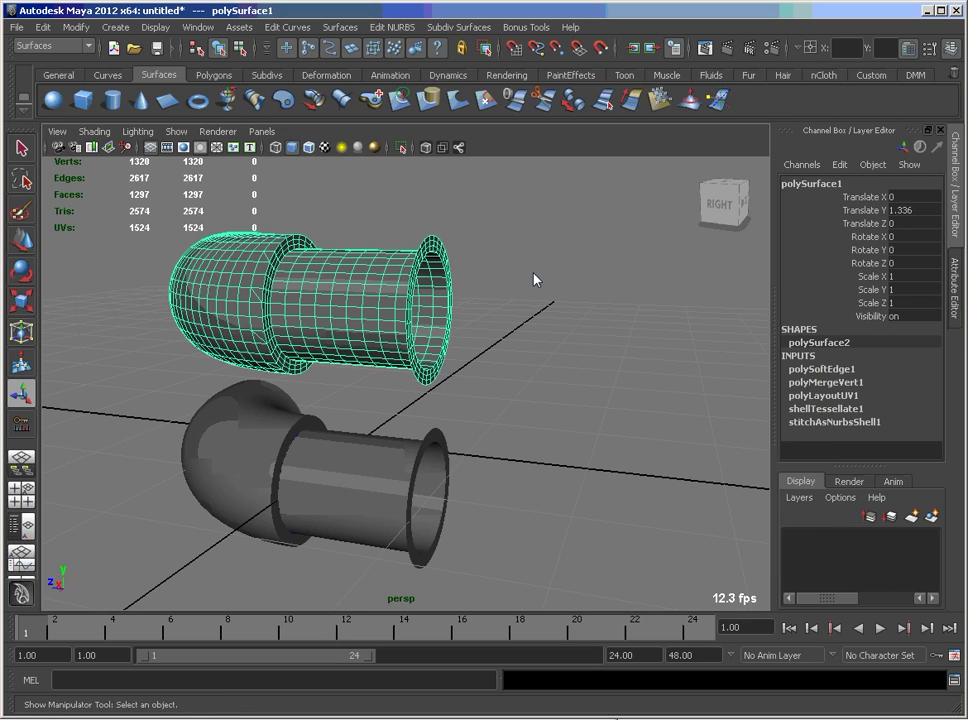
pyautogui.click(535, 281)
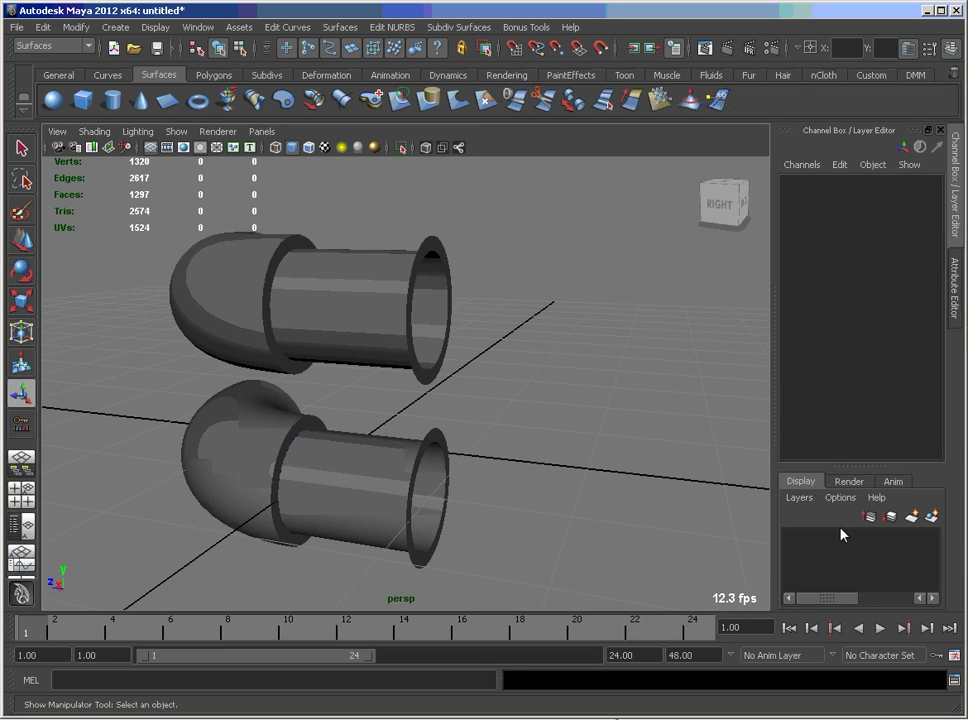
pyautogui.click(338, 338)
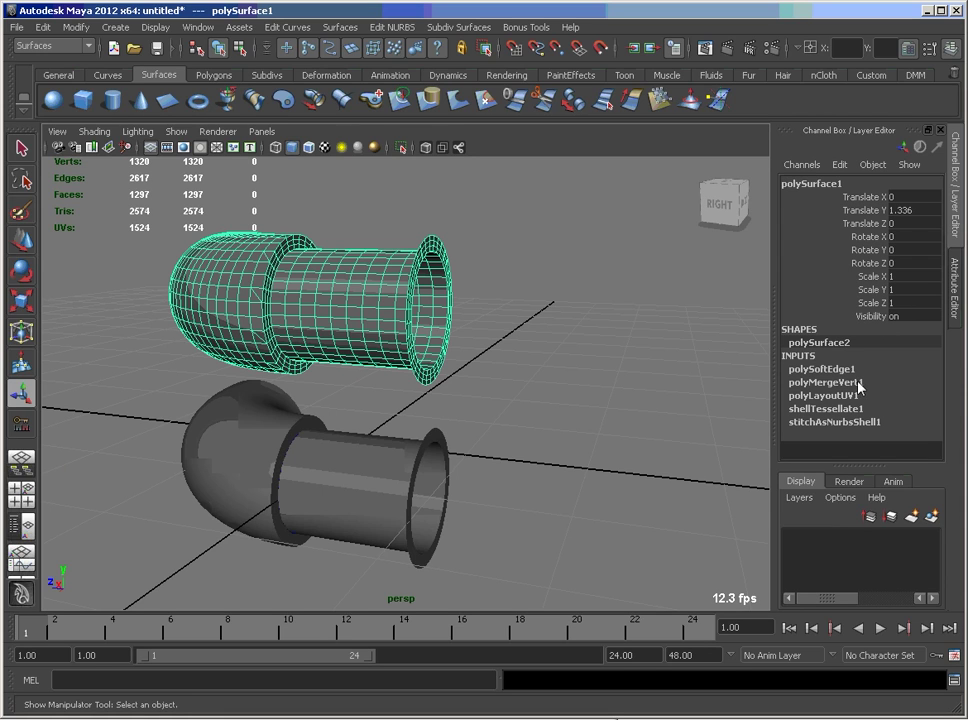
pyautogui.click(350, 514)
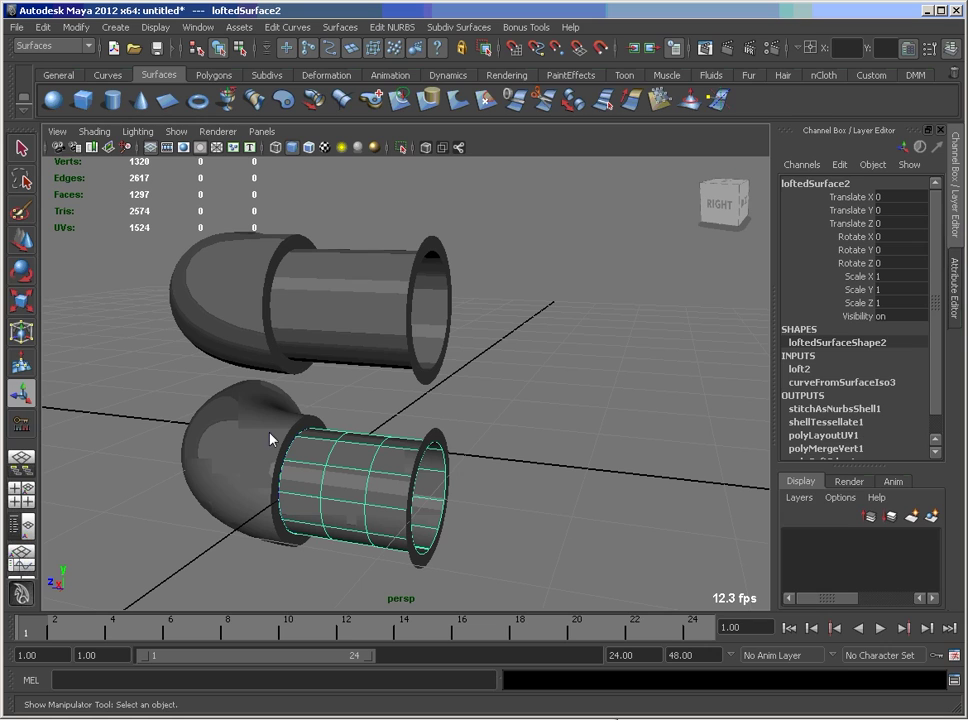
pyautogui.click(233, 439)
pyautogui.scroll(-1, 937, 385)
pyautogui.scroll(-2, 937, 385)
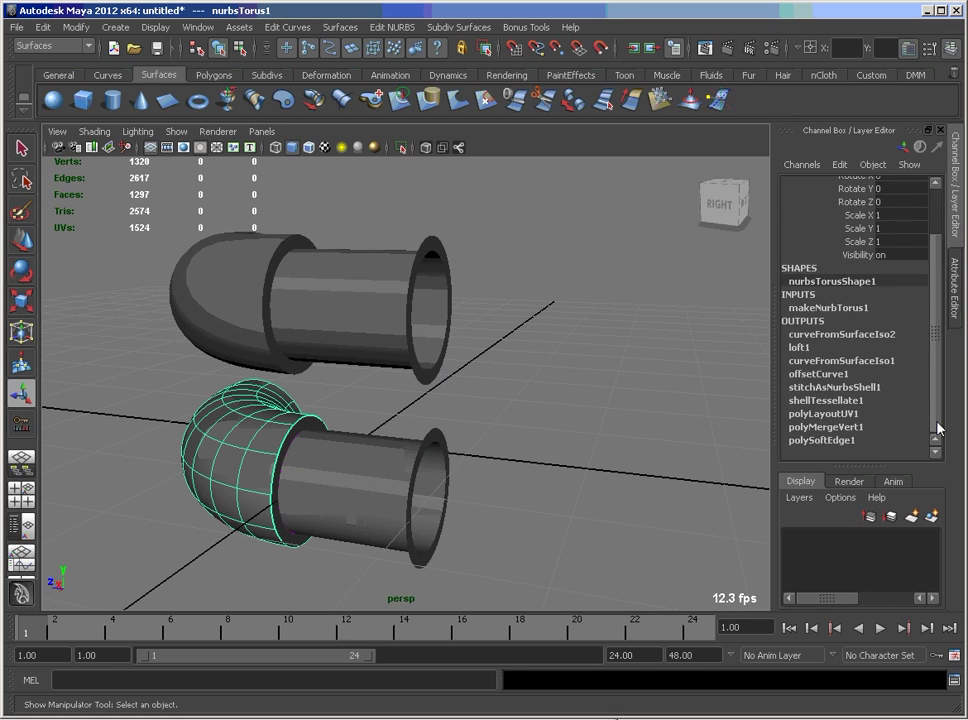
pyautogui.scroll(1, 937, 385)
# Step: Set makeNurbTorus1 Spans to 8, rebuilding the pipe at 960 vertices and 943 faces
pyautogui.click(828, 308)
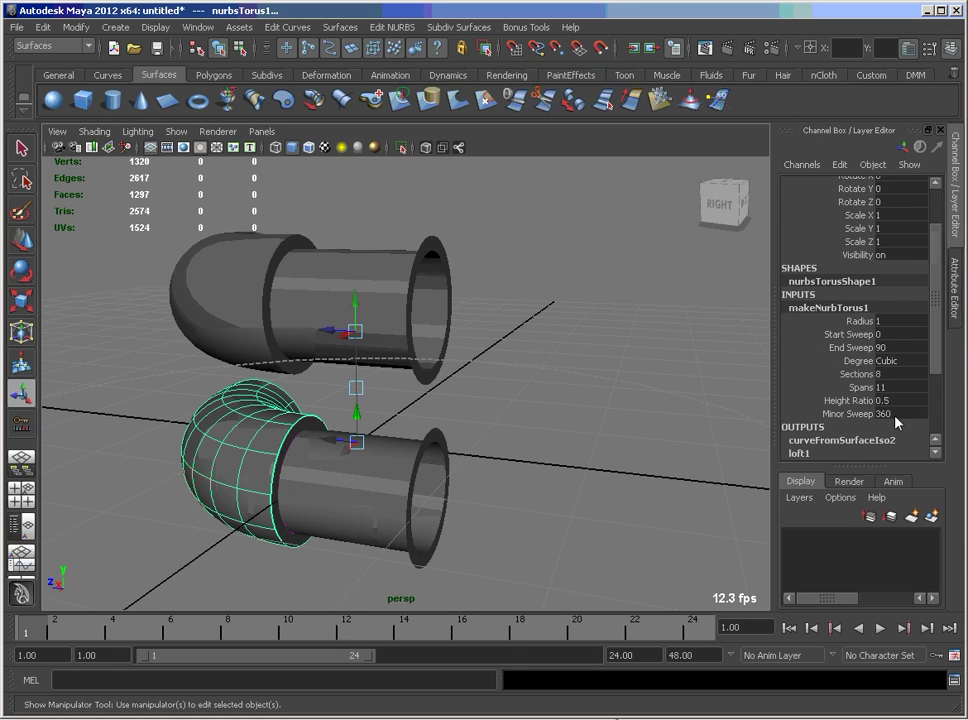
pyautogui.click(858, 387)
pyautogui.moveTo(655, 398); pyautogui.dragTo(765, 410, button='middle')
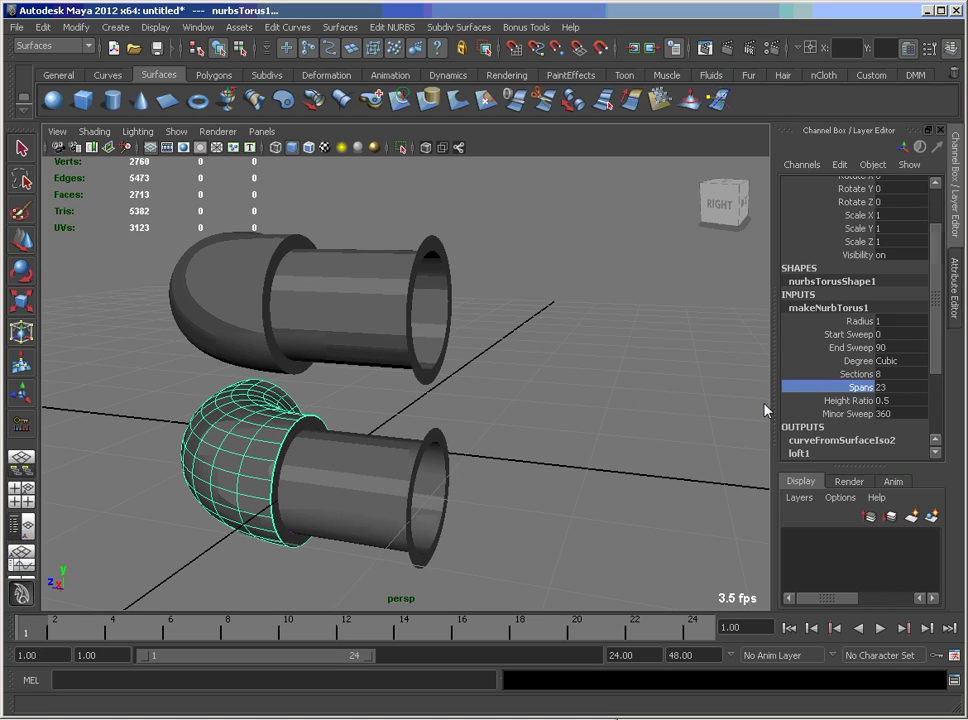
pyautogui.doubleClick(878, 387)
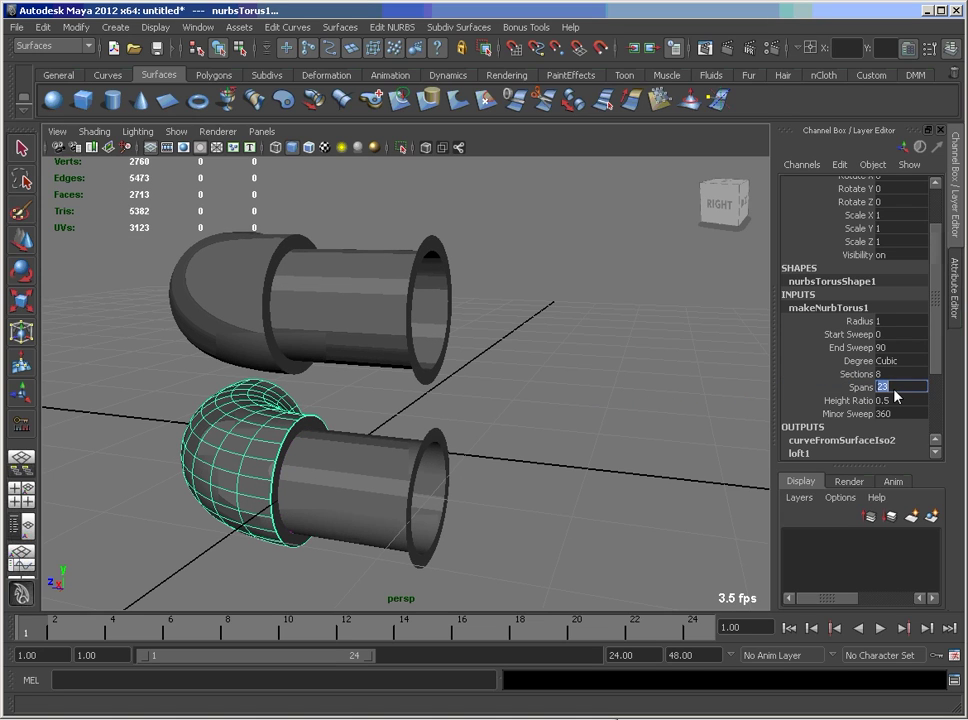
pyautogui.write('8')
pyautogui.press('Return')
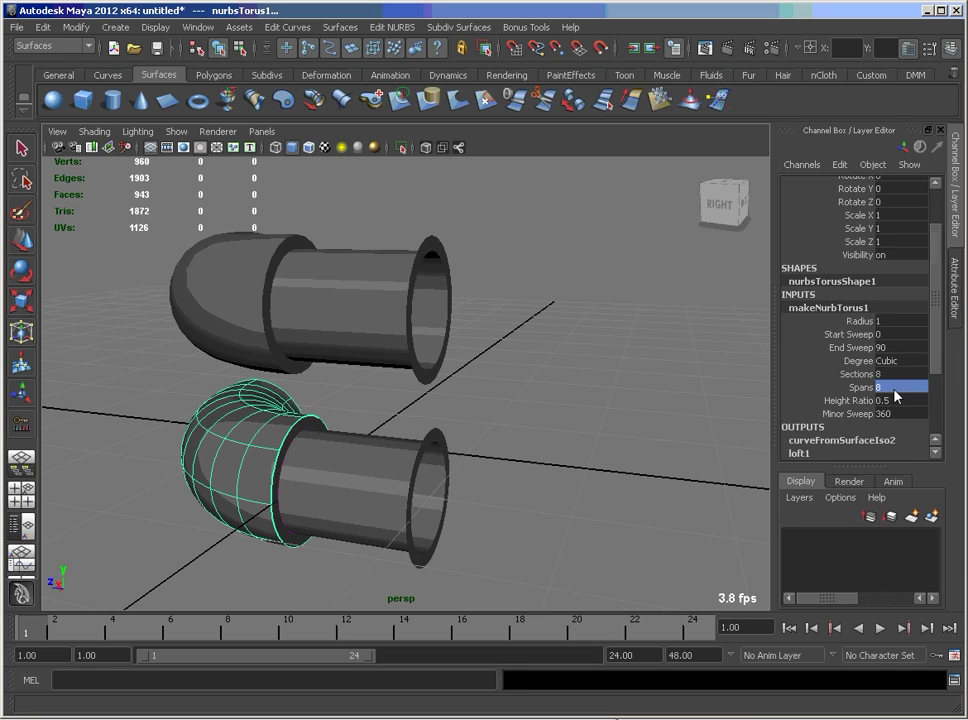
pyautogui.click(620, 415)
pyautogui.moveTo(614, 413)
pyautogui.keyDown('alt'); pyautogui.mouseDown()
pyautogui.moveTo(599, 473)
pyautogui.moveTo(603, 419)
pyautogui.moveTo(618, 395)
pyautogui.moveTo(610, 395)
pyautogui.moveTo(621, 395)
pyautogui.mouseUp(); pyautogui.keyUp('alt')
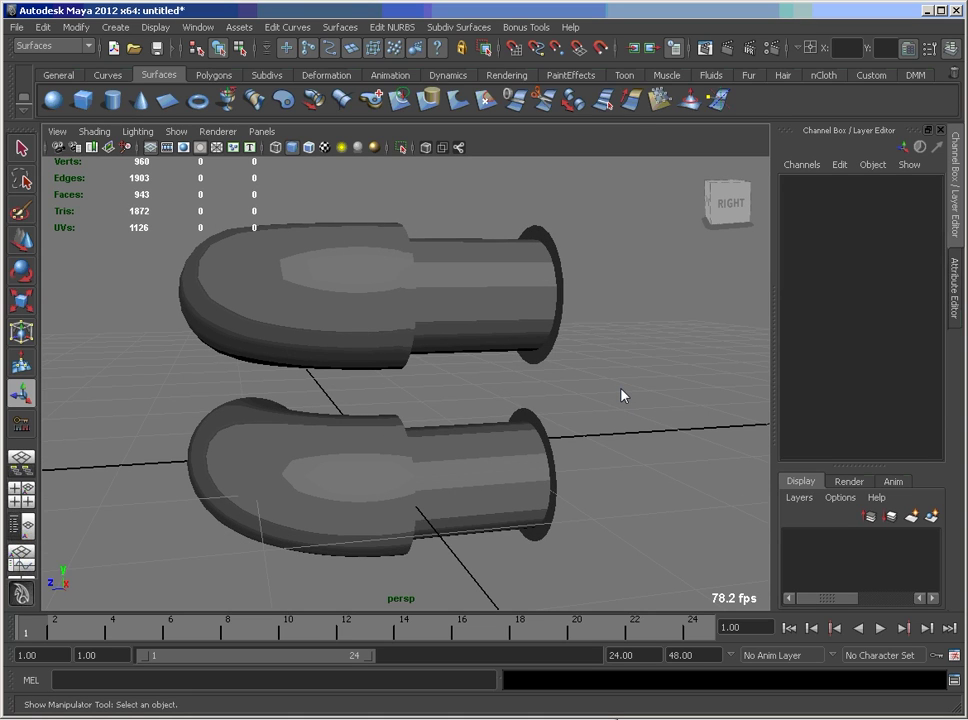